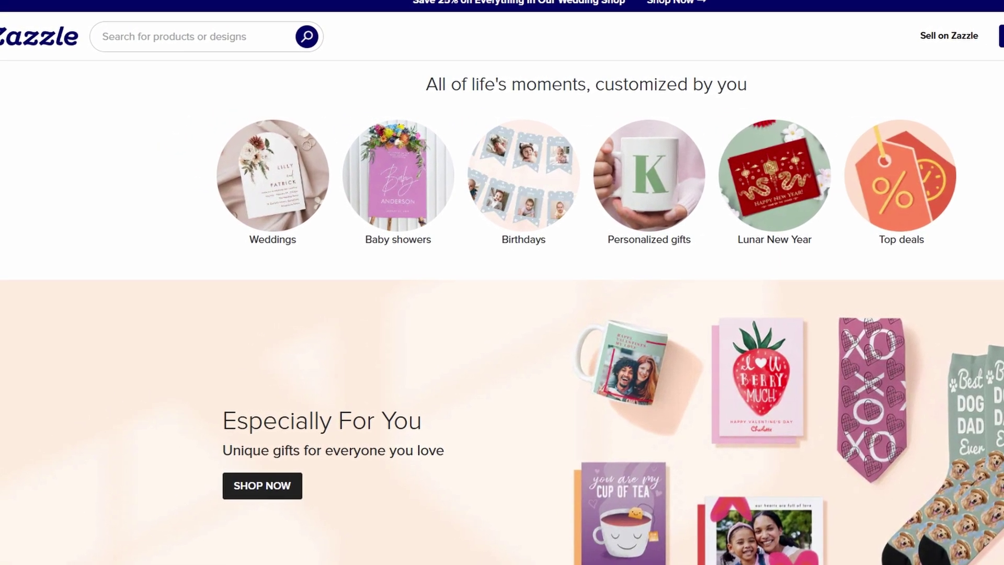
Open and close the home page's side menu, then scroll the home page.
click(18, 49)
click(19, 47)
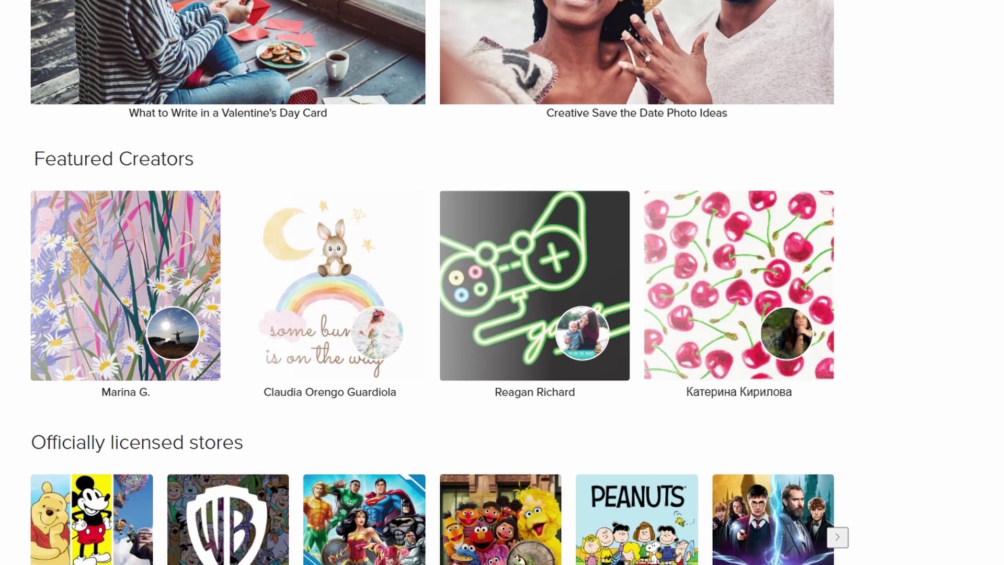
scroll(503, 282, down, 1)
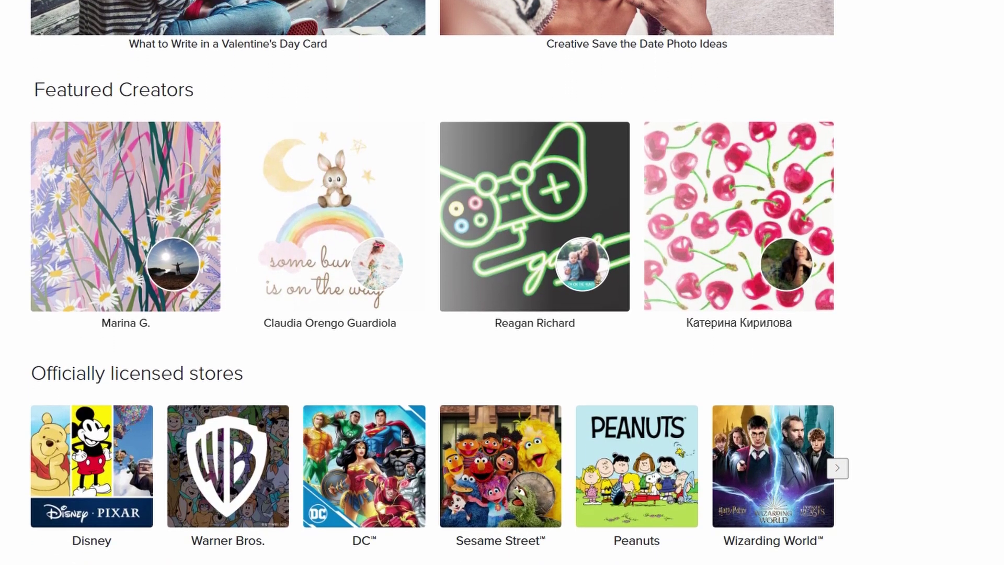
scroll(502, 283, up, 15)
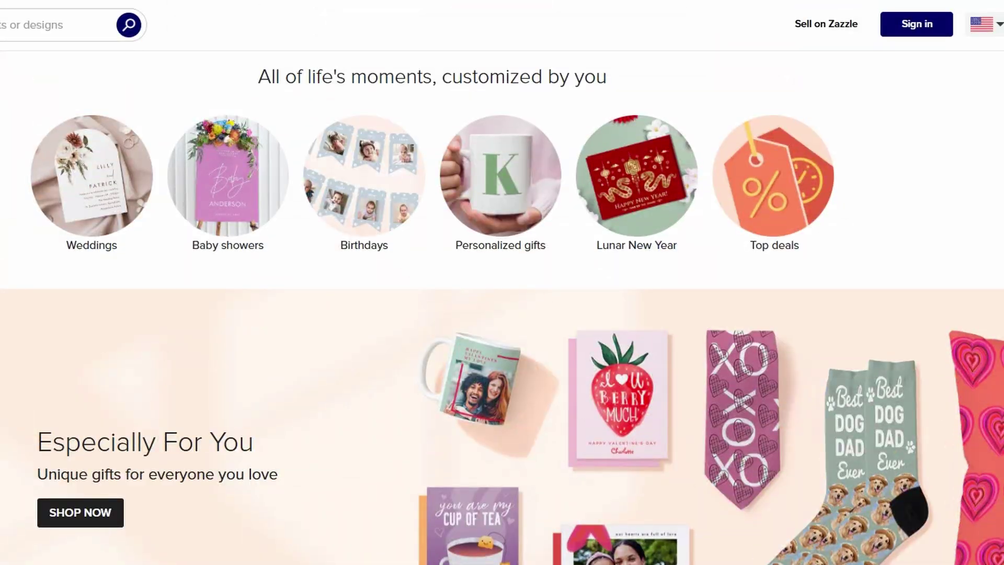
Go to the Sell on Zazzle creator page and scroll through its sections.
click(814, 26)
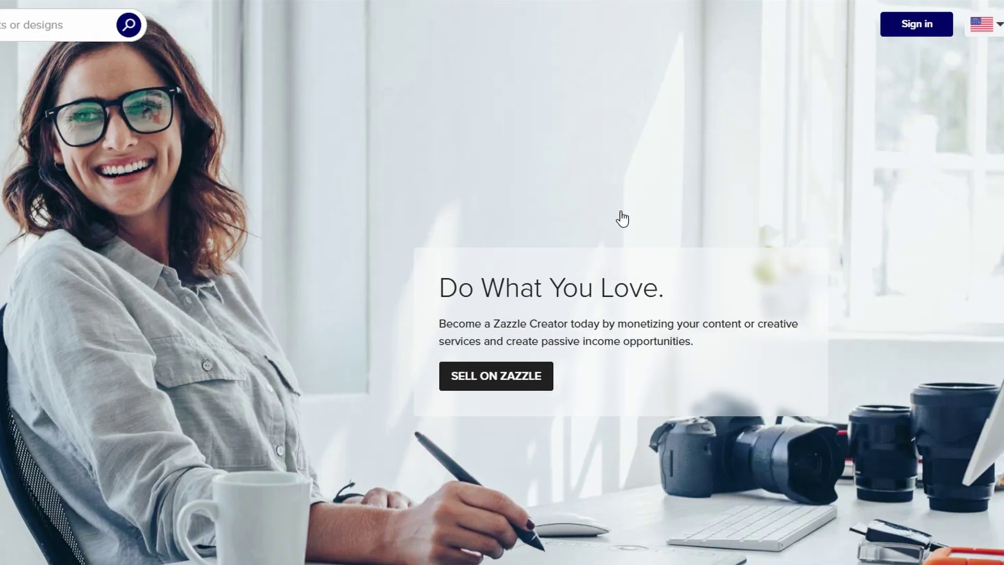
drag(460, 377, 381, 365)
scroll(587, 335, down, 10)
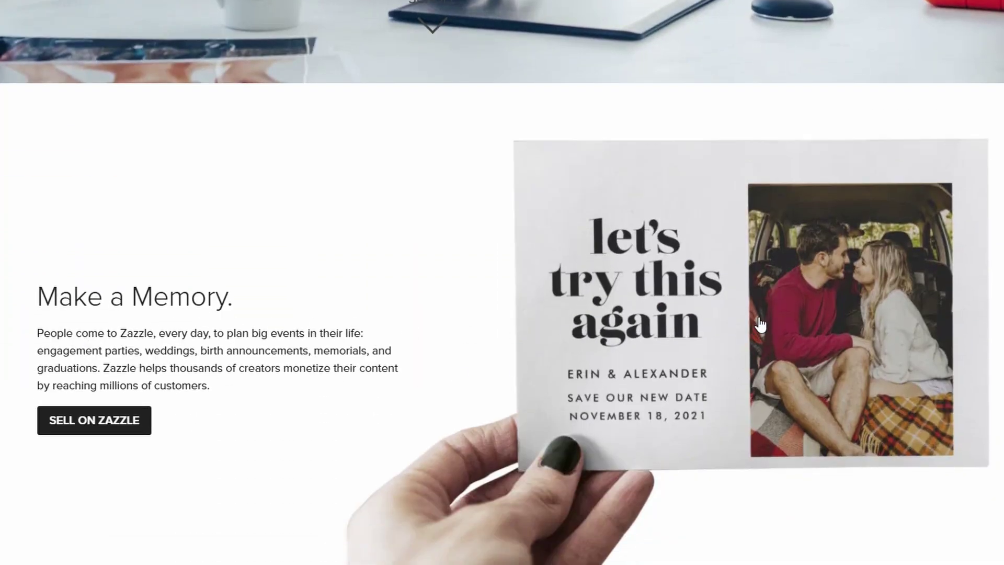
scroll(742, 294, down, 10)
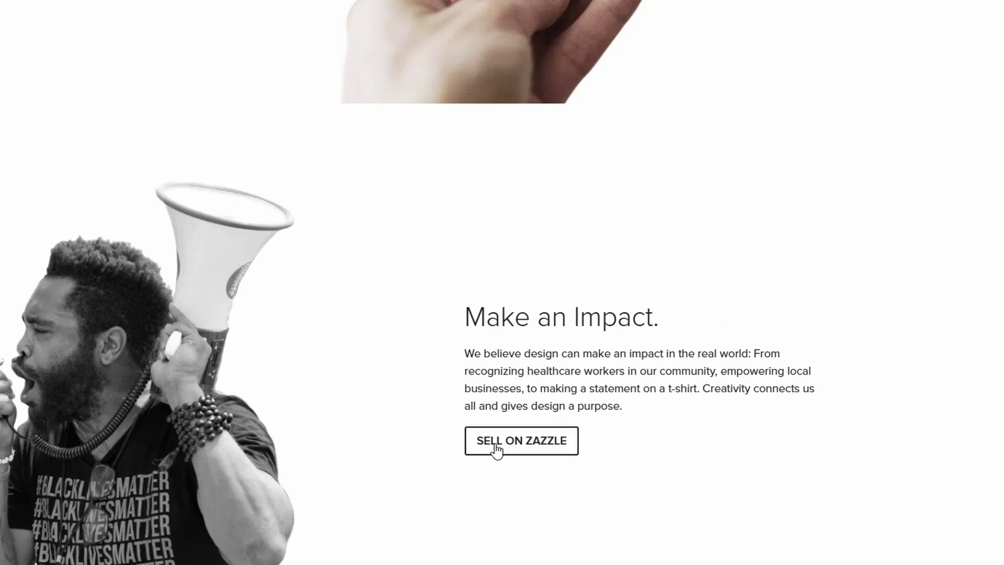
drag(487, 446, 472, 417)
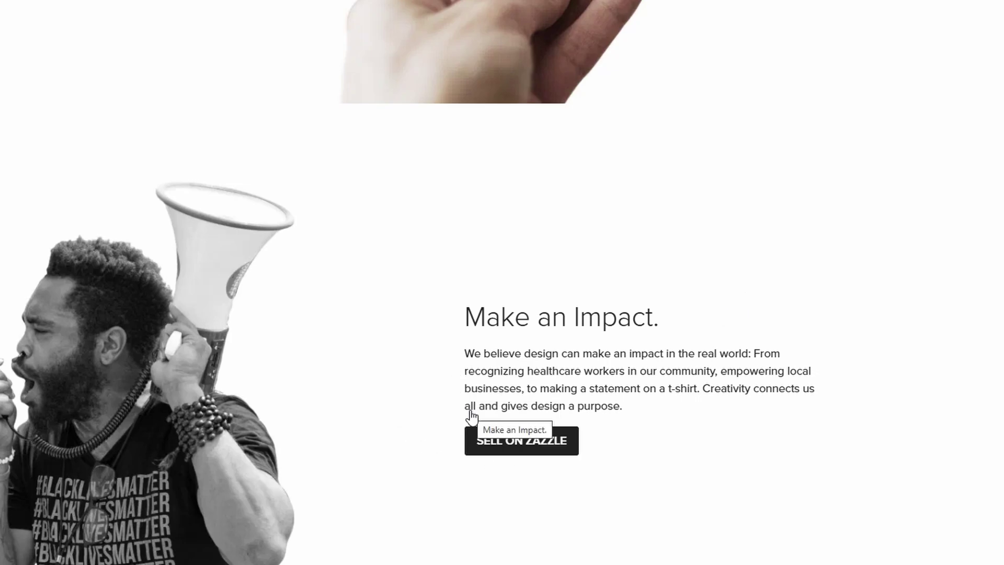
scroll(471, 416, up, 15)
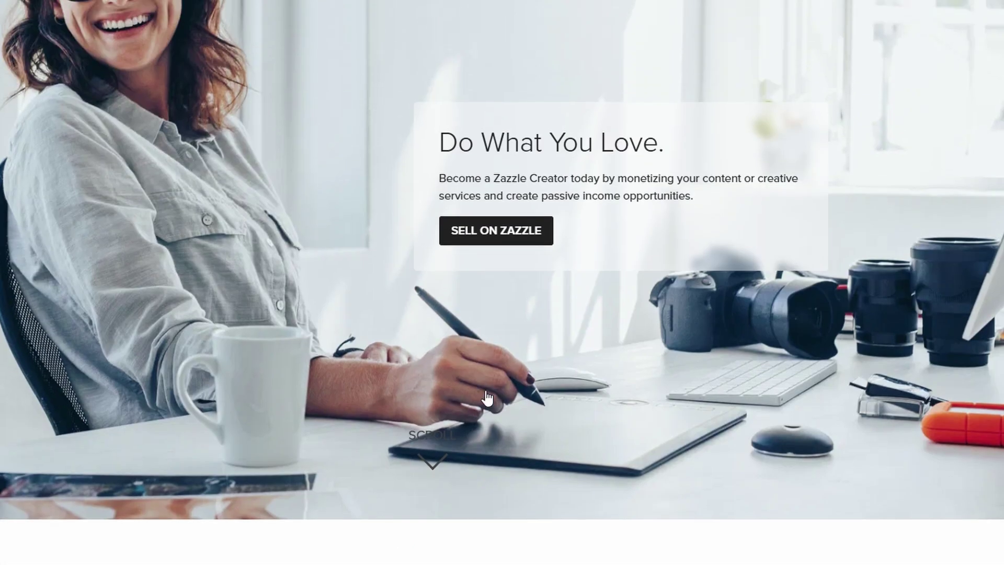
Choose SELL ON ZAZZLE to start signing up as a Zazzle creator.
click(511, 244)
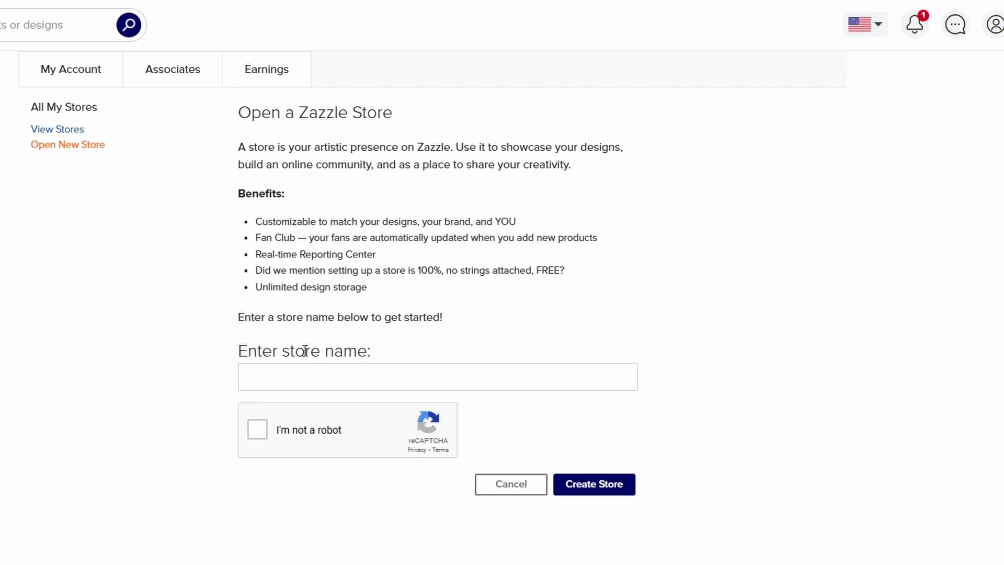
Enter 'store_name__' as the new store's name.
drag(289, 352, 343, 351)
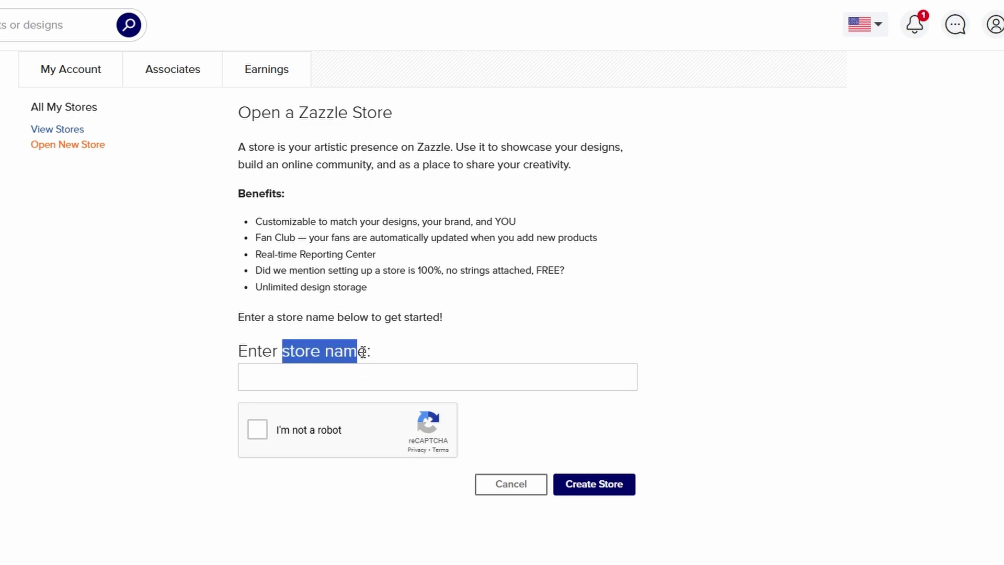
drag(363, 352, 368, 353)
click(364, 380)
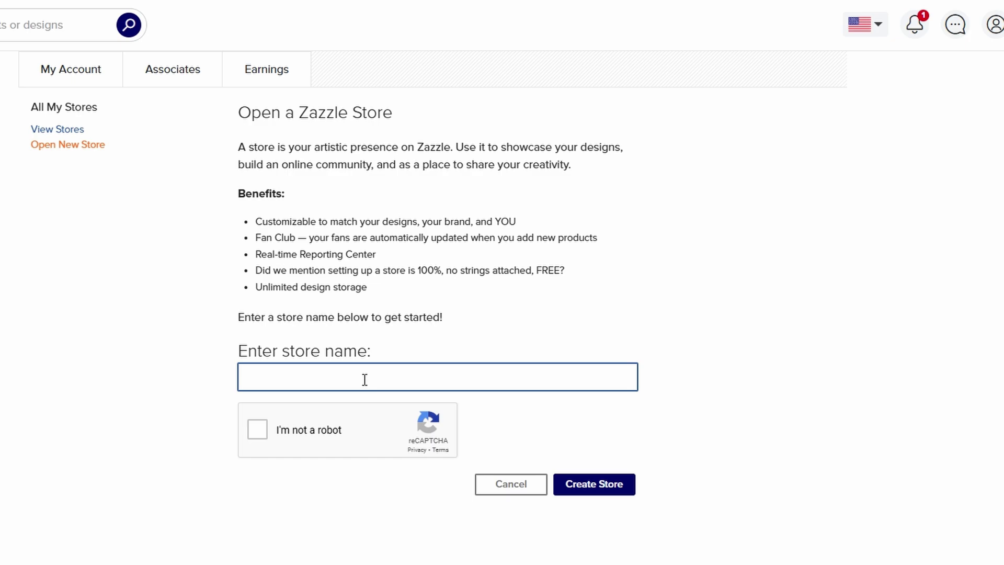
text(store_name__)
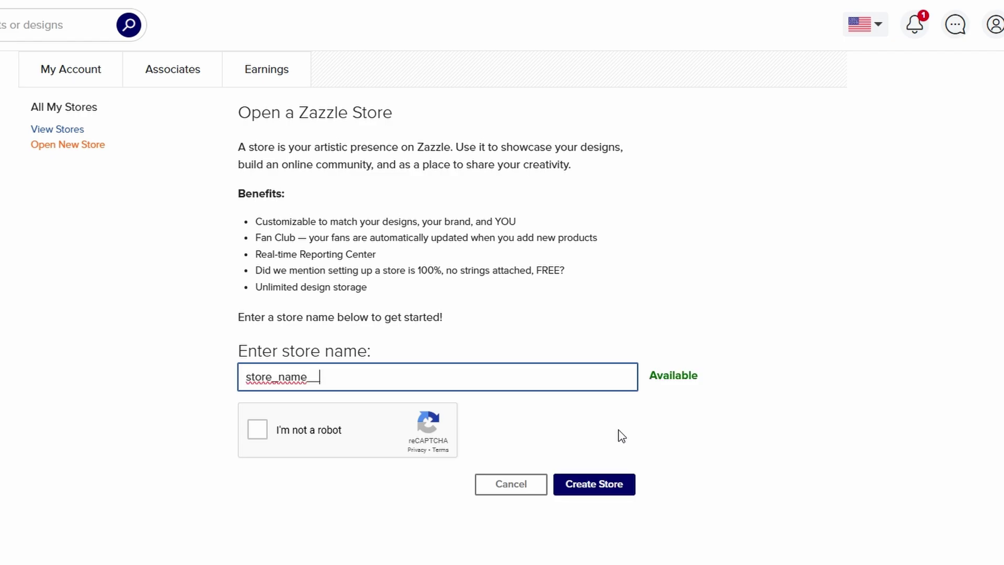
Pass the I'm not a robot check by marking every bicycle captcha tile.
click(256, 426)
click(442, 530)
click(393, 537)
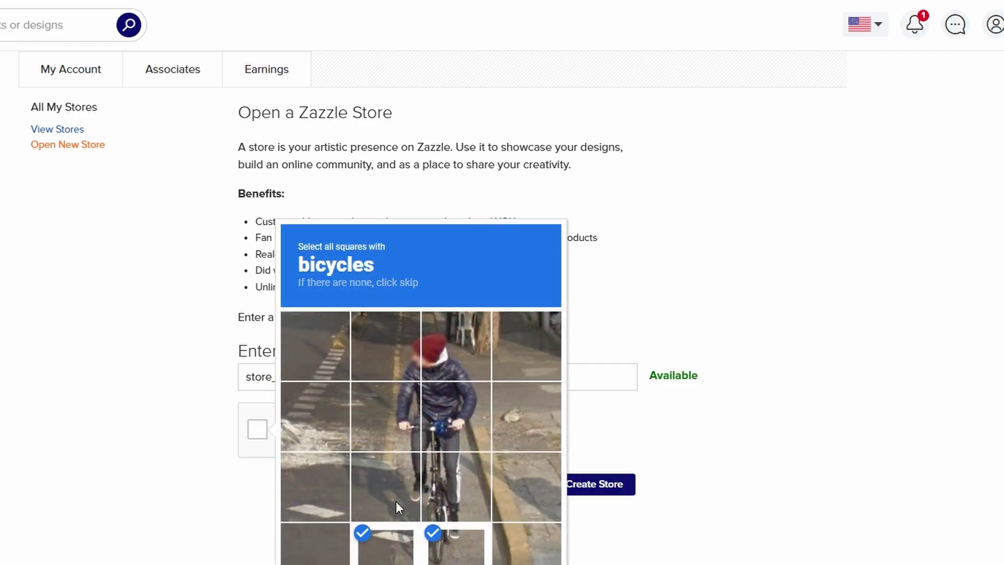
click(396, 501)
click(452, 489)
click(450, 418)
click(381, 414)
click(387, 346)
click(447, 351)
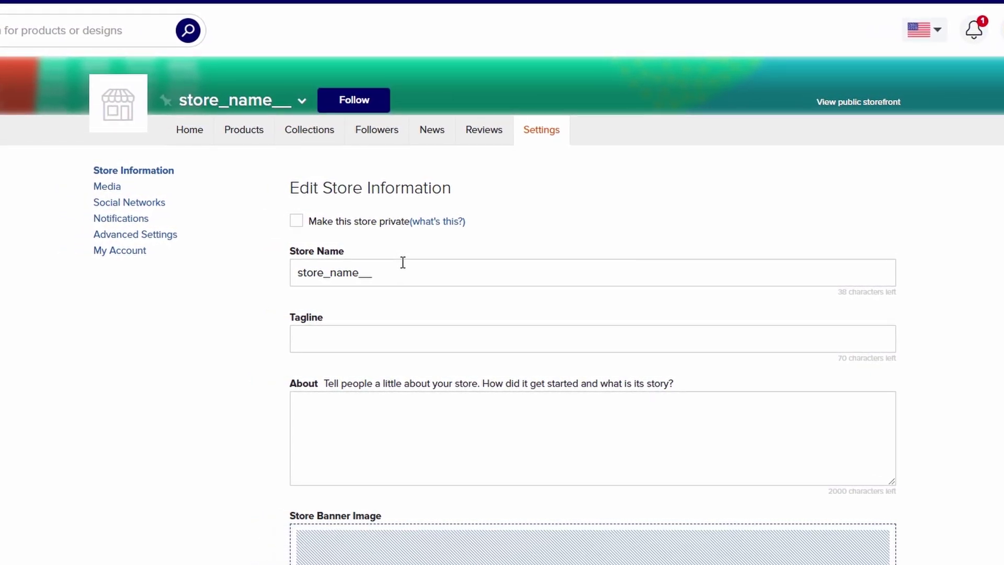
Tick Make this store private in store_name__'s Edit Store Information settings.
scroll(413, 263, down, 5)
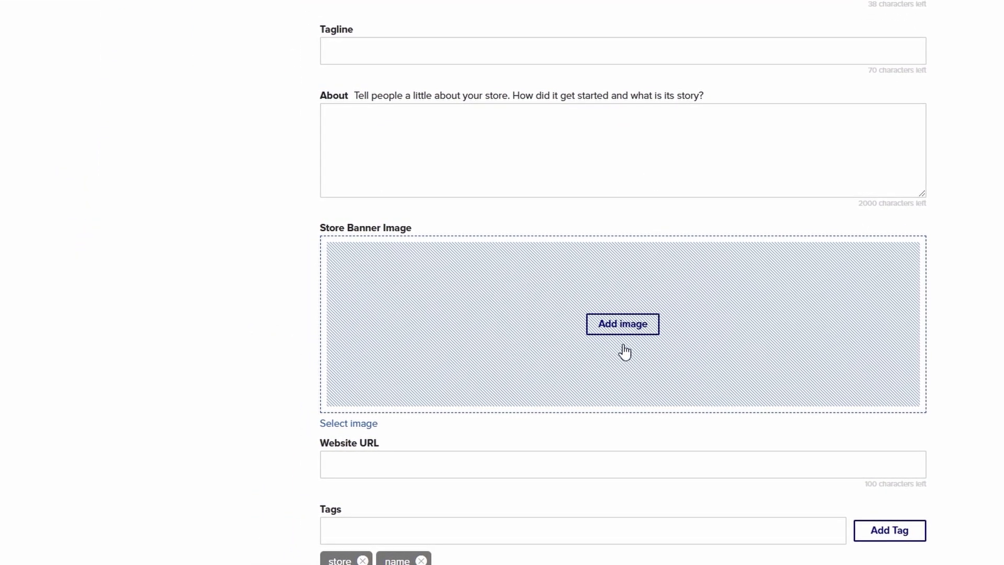
scroll(581, 336, down, 4)
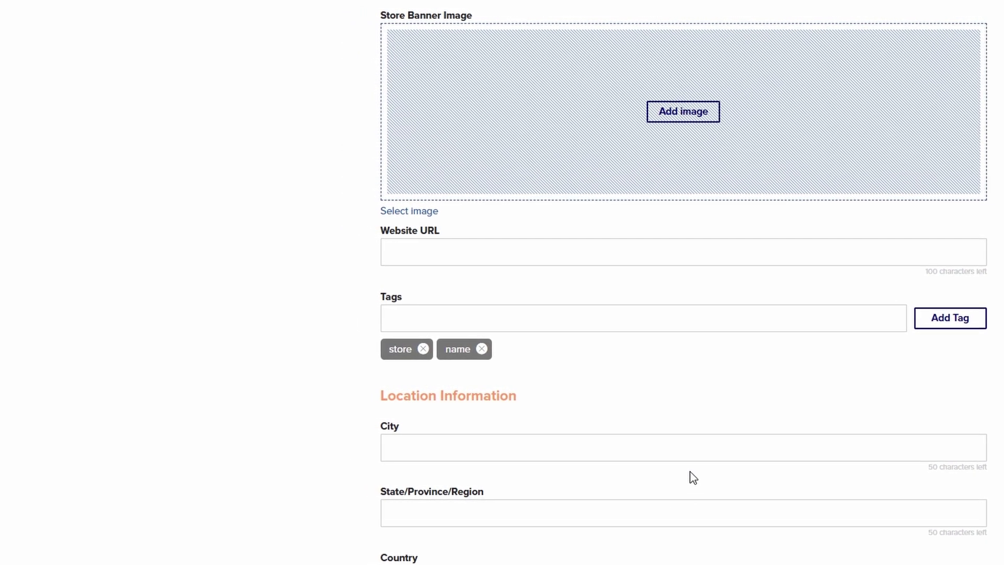
scroll(696, 478, up, 8)
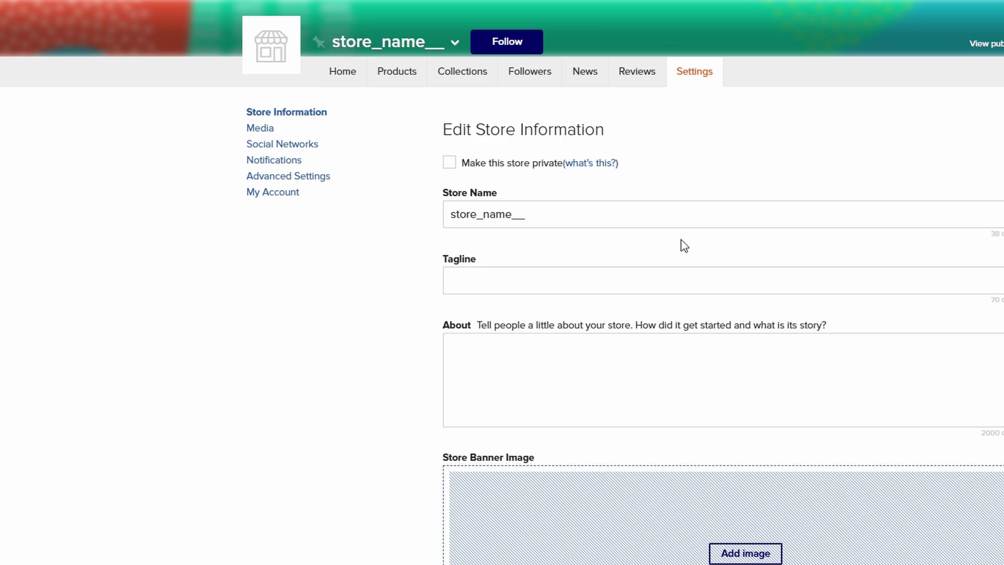
click(450, 163)
scroll(519, 234, down, 5)
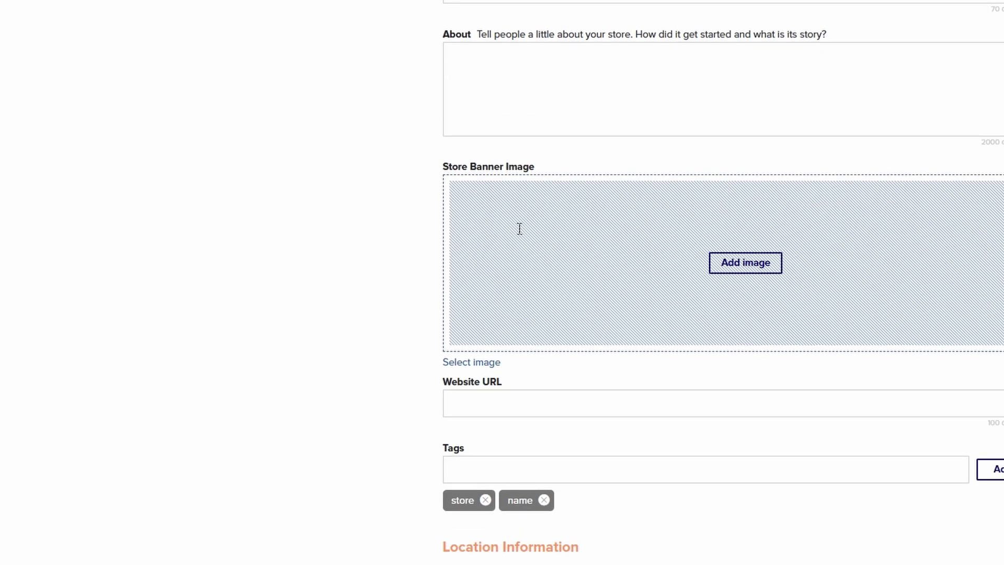
scroll(518, 234, down, 3)
scroll(519, 235, down, 3)
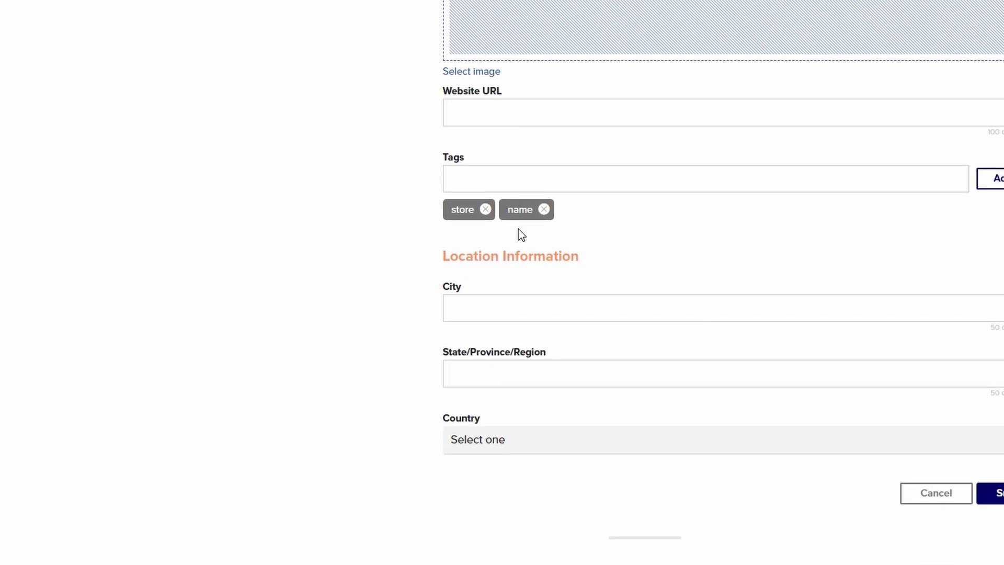
scroll(522, 235, up, 6)
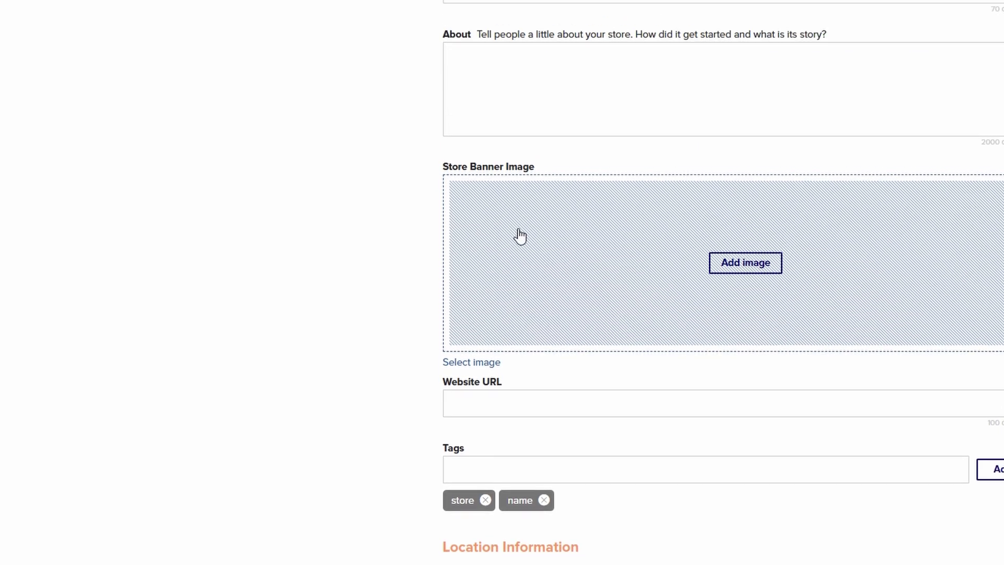
scroll(519, 235, up, 7)
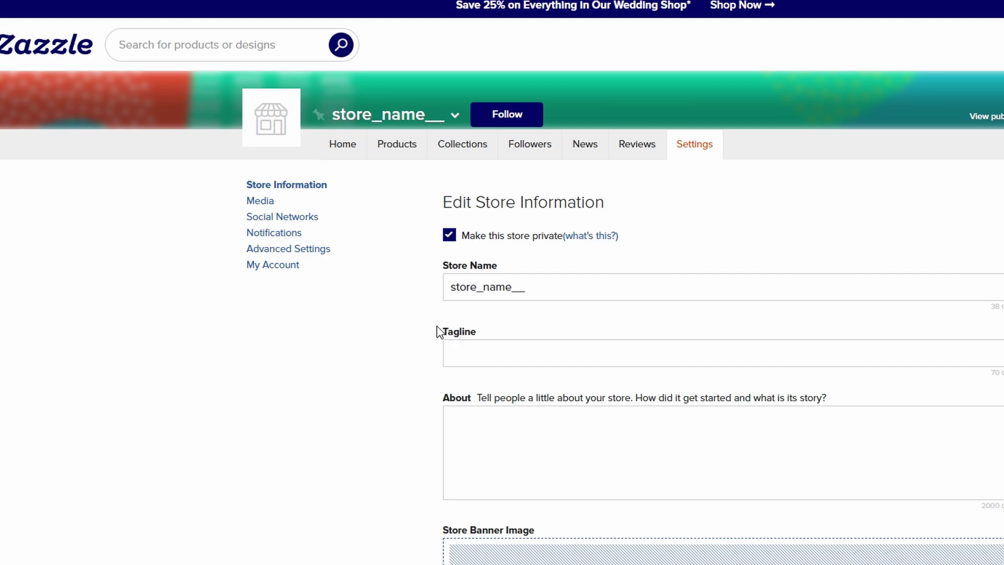
Fill the store's Tagline field with 'Tagline'.
drag(441, 332, 487, 334)
click(506, 333)
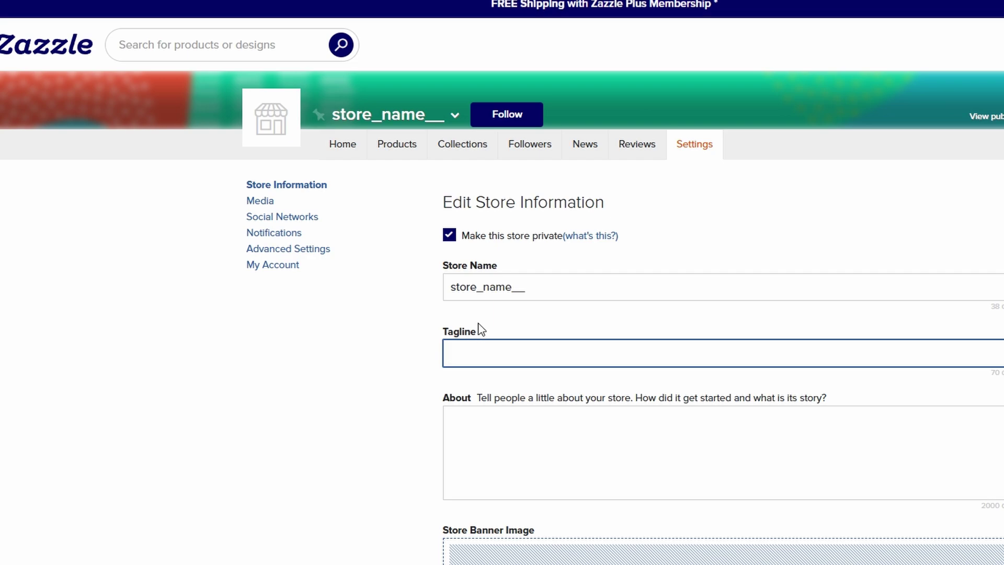
click(463, 288)
double_click(463, 288)
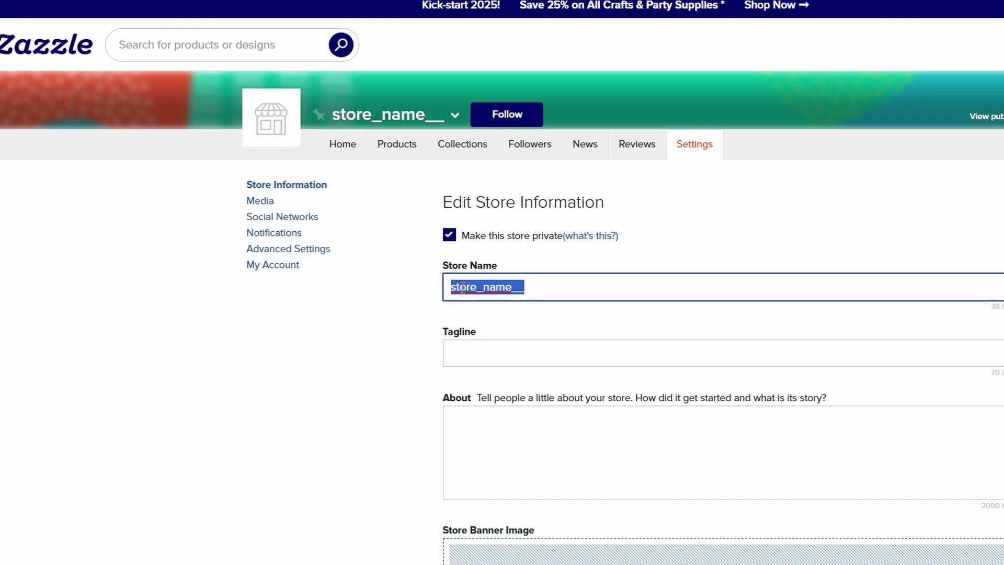
drag(454, 288, 477, 299)
drag(478, 333, 445, 336)
key(ctrl+c)
click(472, 352)
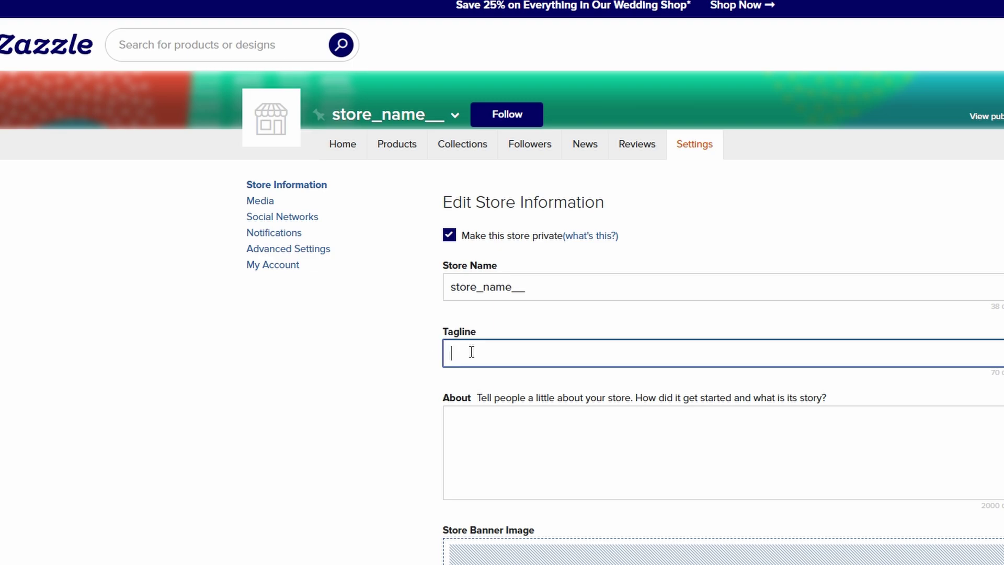
key(ctrl+v)
scroll(597, 408, down, 3)
click(343, 272)
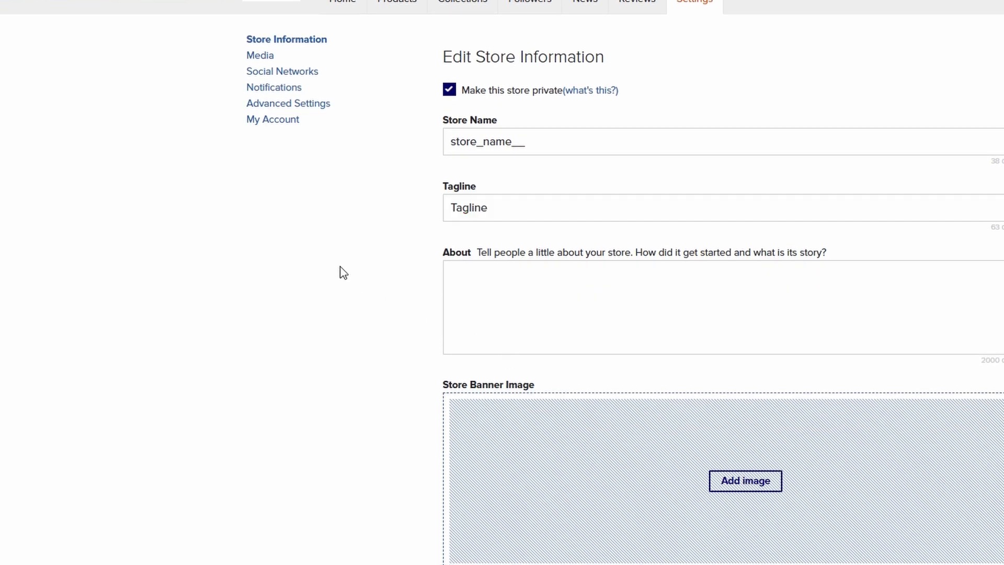
Bring up the Explore What's Trending panel from the side menu.
scroll(803, 301, down, 4)
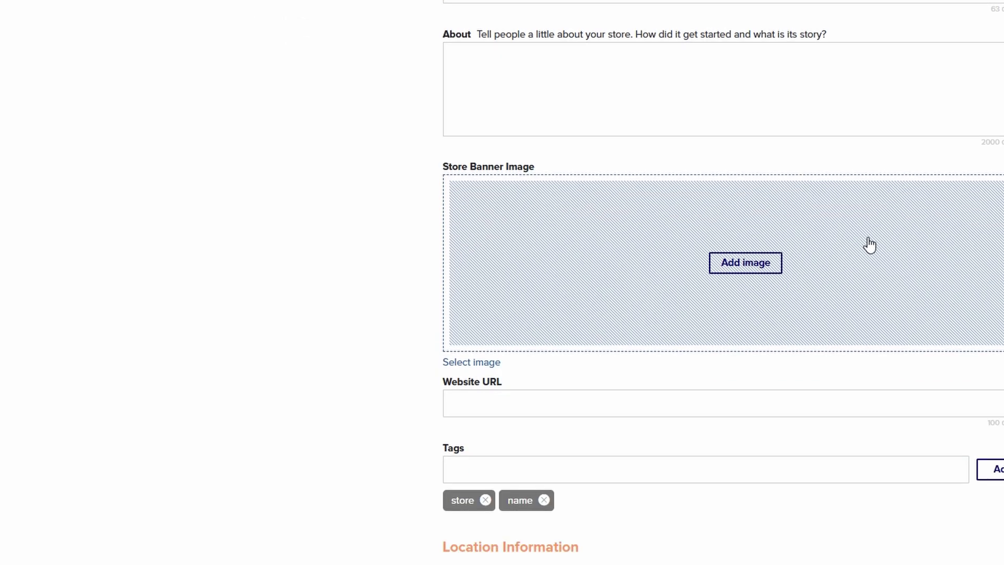
scroll(870, 243, up, 5)
click(21, 165)
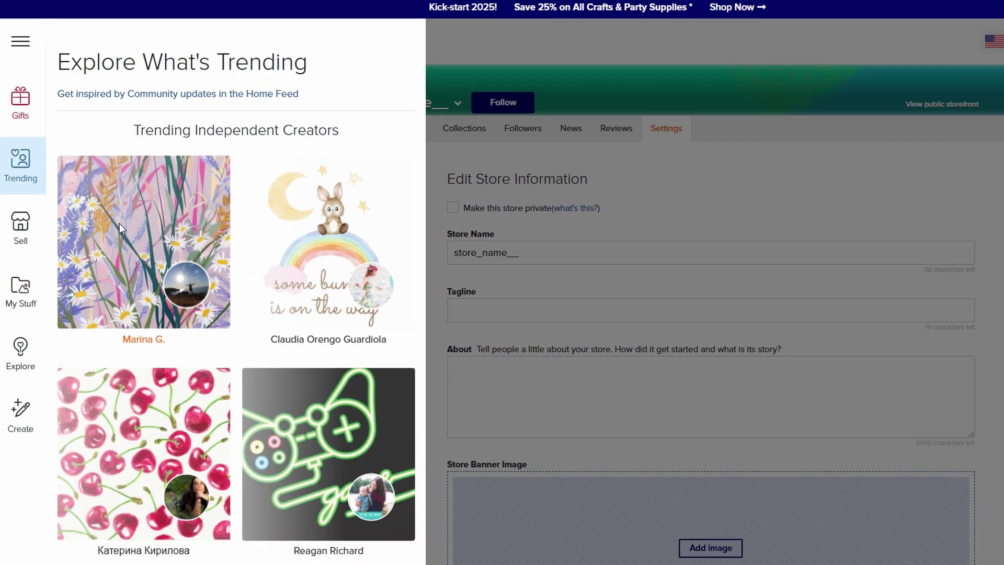
Open the NKDNA creator's store page and scroll through it.
click(137, 215)
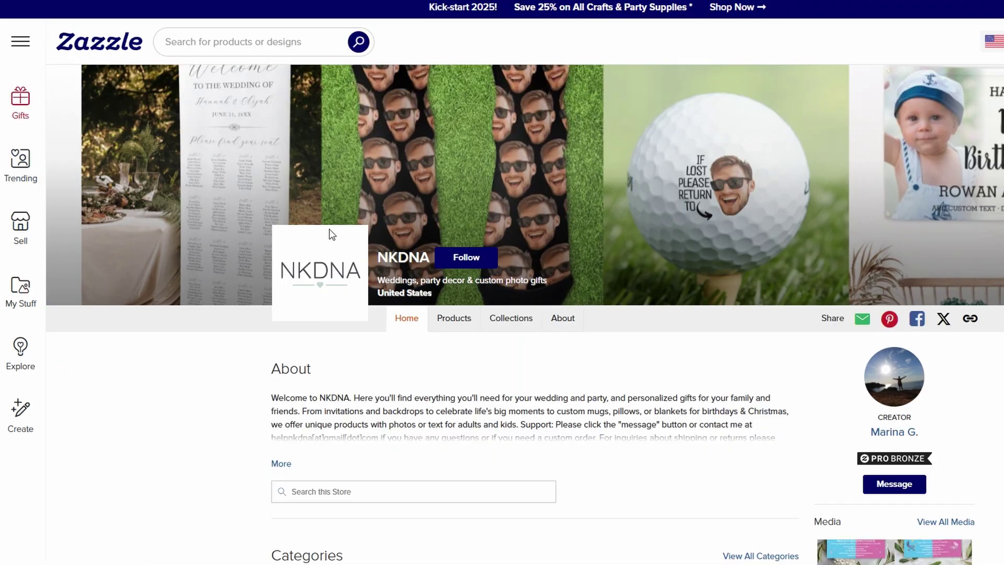
scroll(473, 238, down, 8)
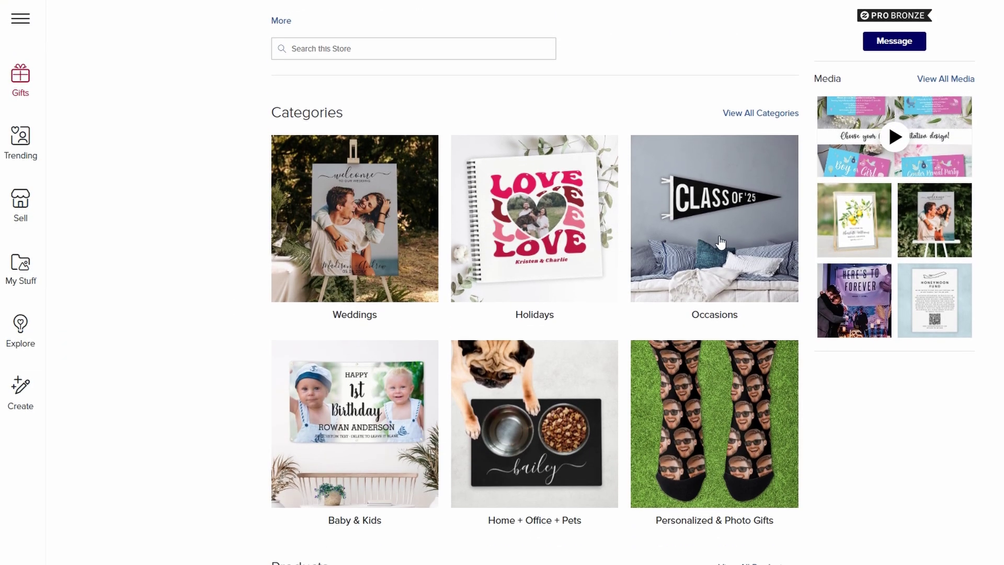
scroll(654, 244, down, 2)
scroll(601, 246, down, 5)
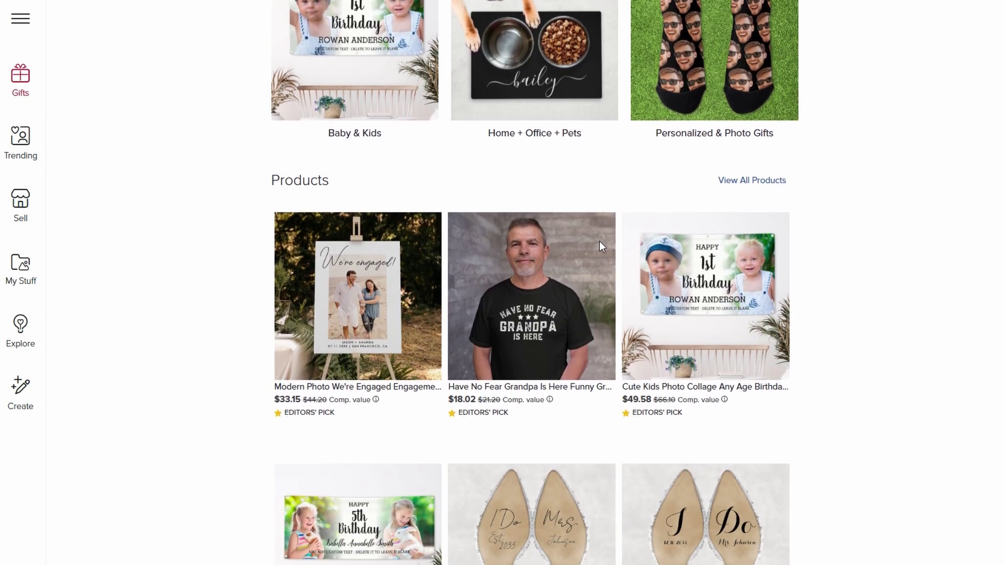
scroll(503, 276, down, 3)
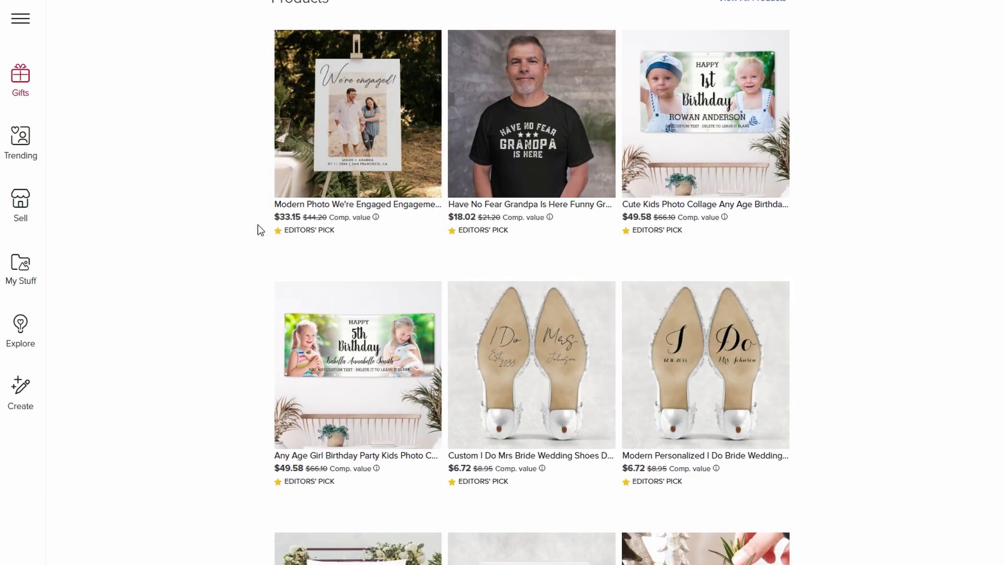
scroll(260, 230, up, 14)
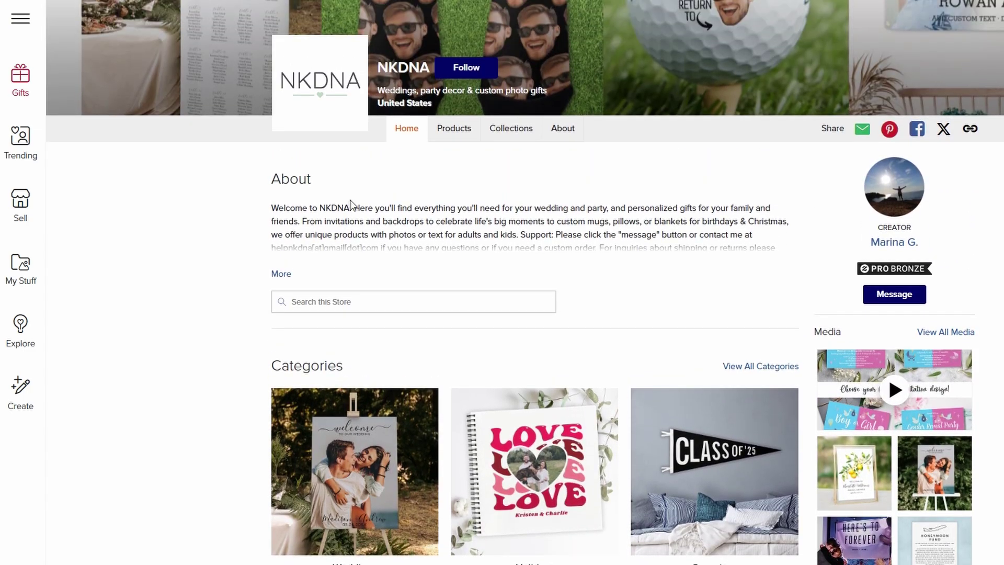
Expand NKDNA's full About section and scroll to its creator details.
click(282, 273)
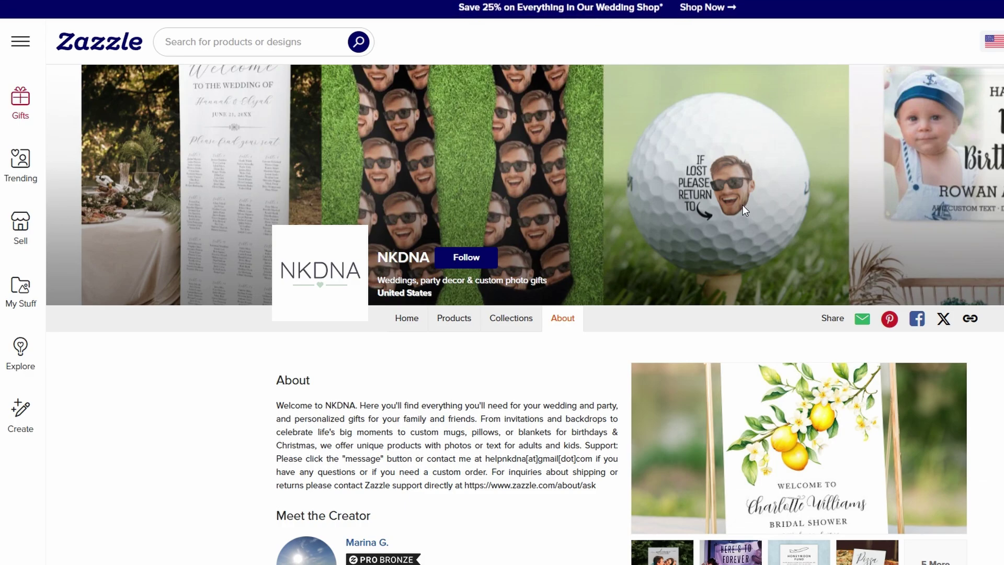
scroll(740, 204, down, 5)
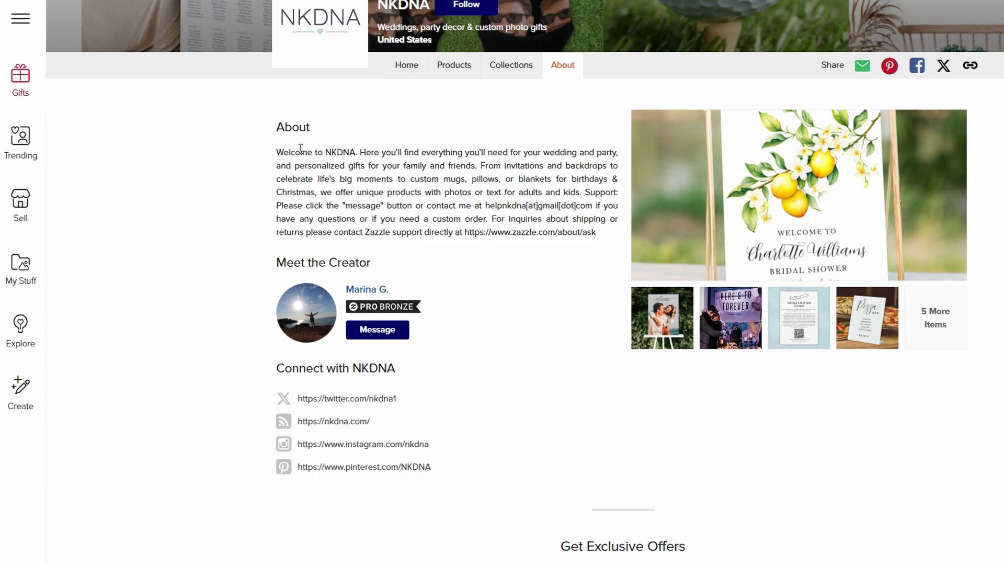
double_click(291, 128)
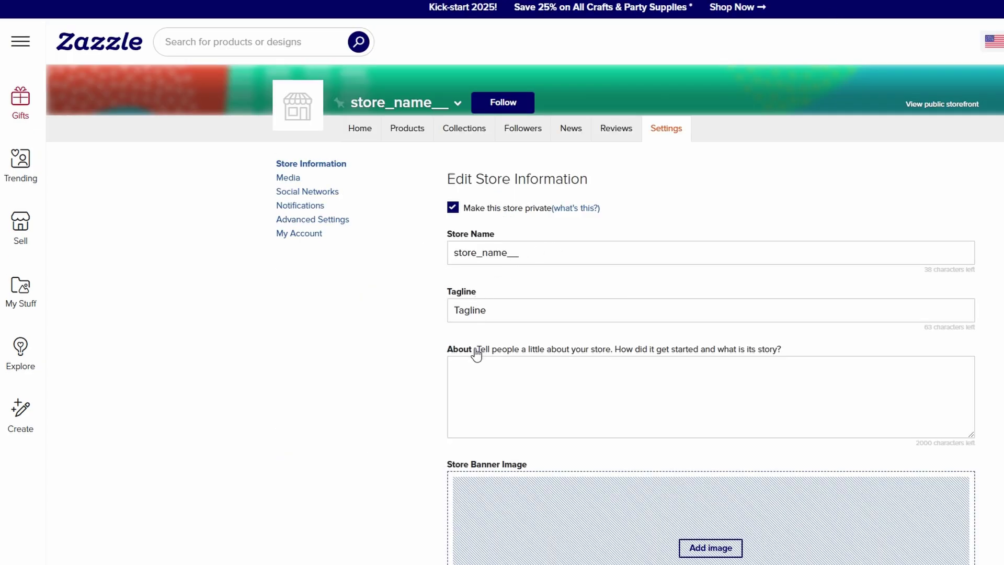
Copy the 'Tell people a little about your store' hint into the About box.
drag(443, 354, 455, 352)
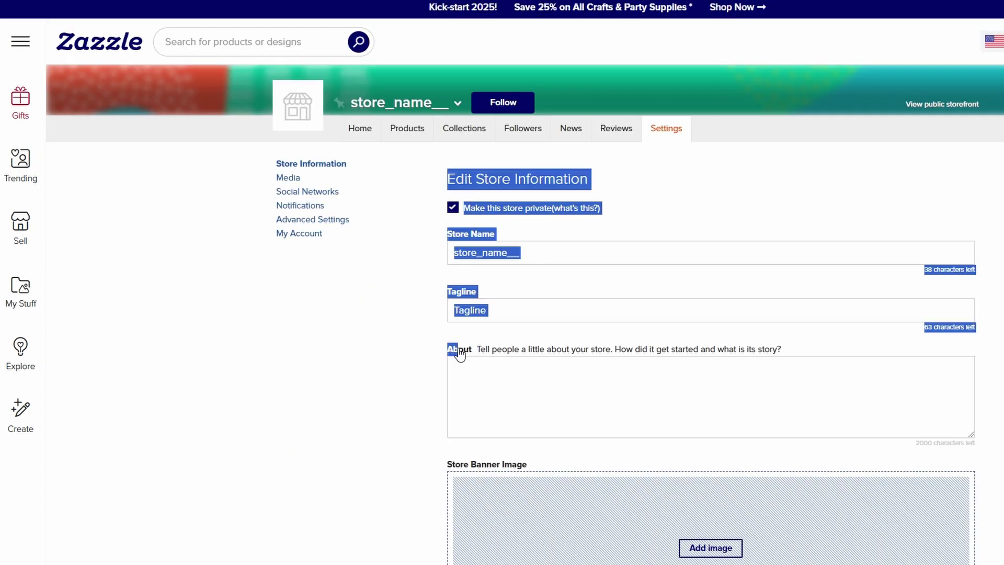
click(795, 354)
drag(783, 349, 479, 352)
key(ctrl+c)
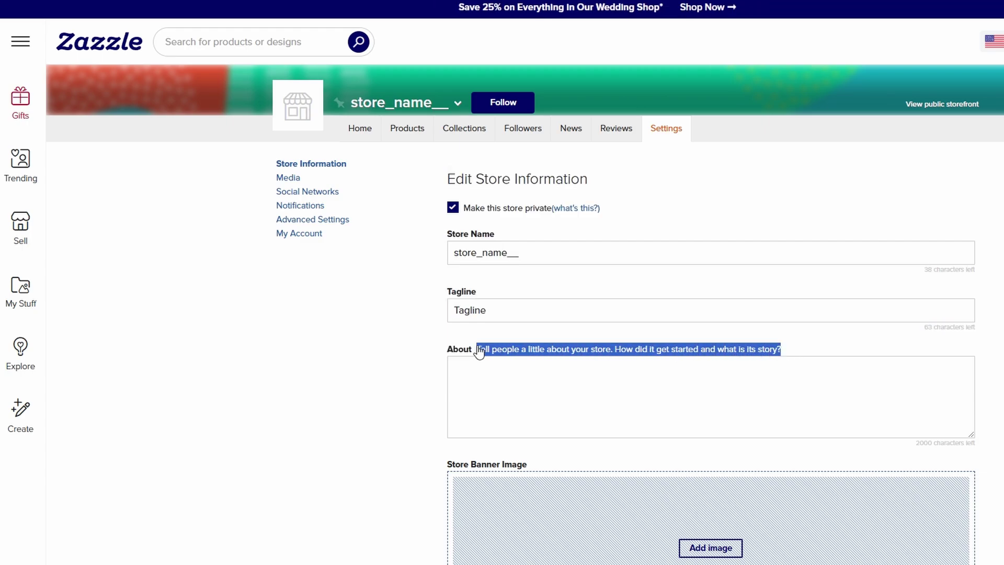
click(630, 374)
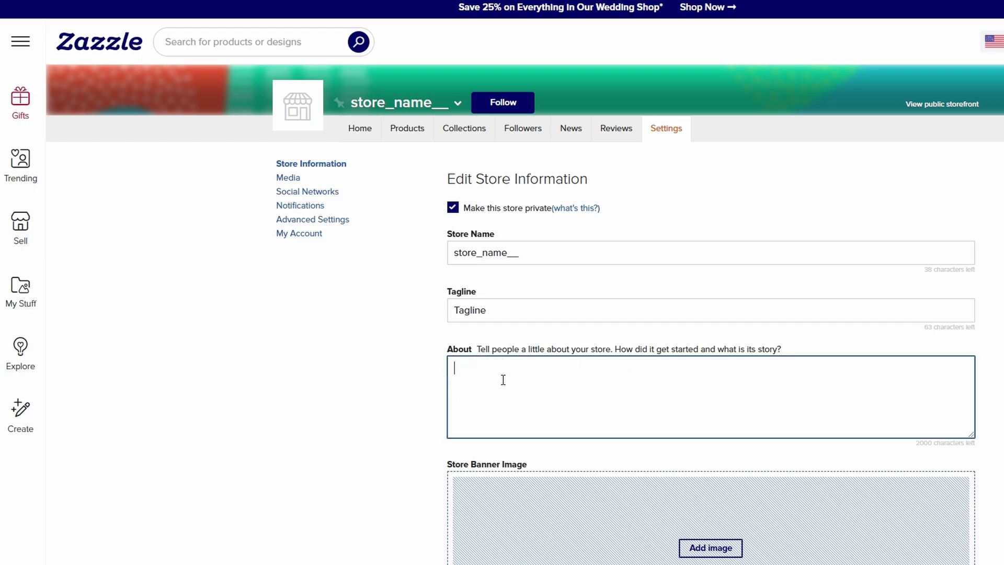
key(ctrl+v)
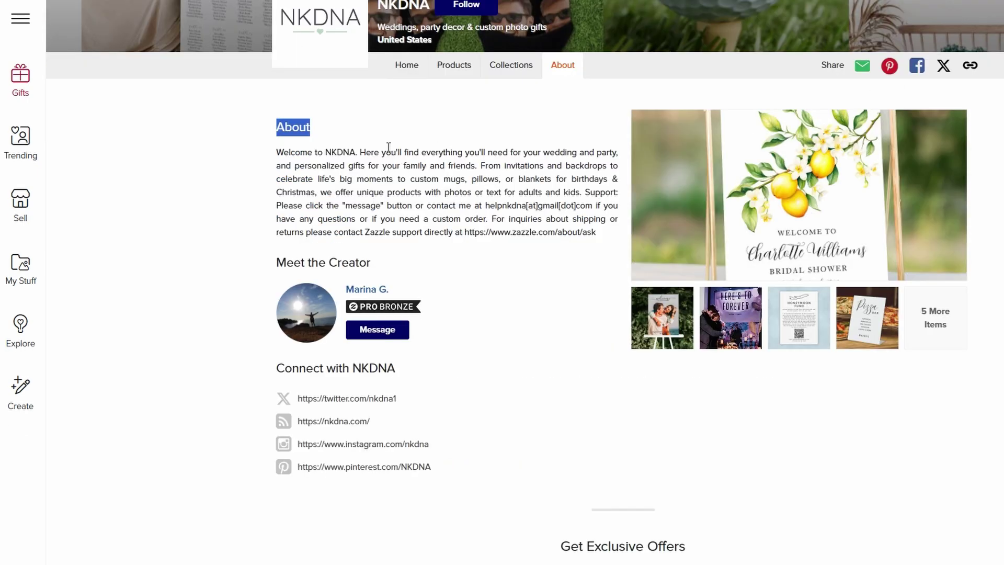
Select and review the NKDNA store's About paragraph and heading.
drag(277, 153, 625, 166)
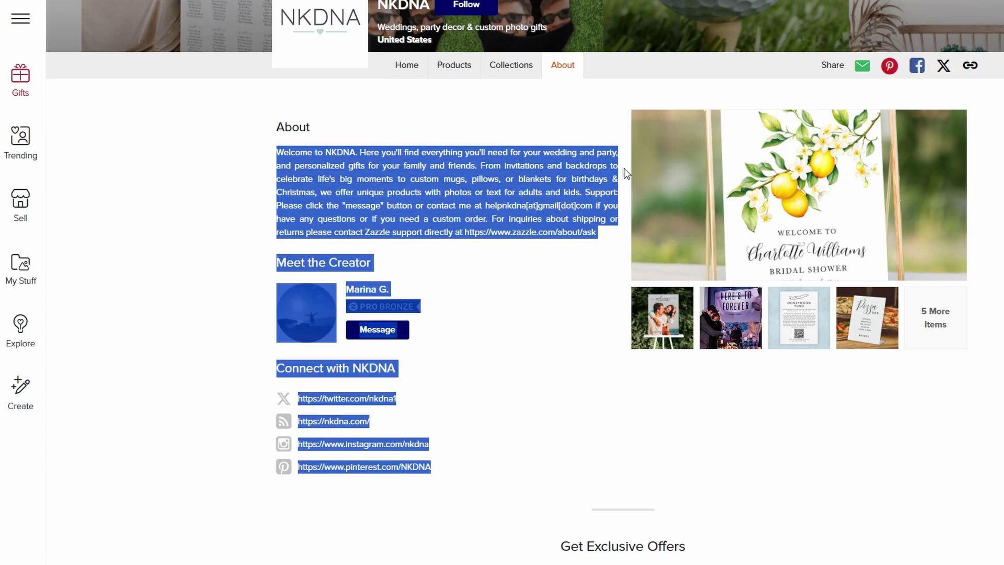
drag(624, 171, 608, 239)
click(231, 180)
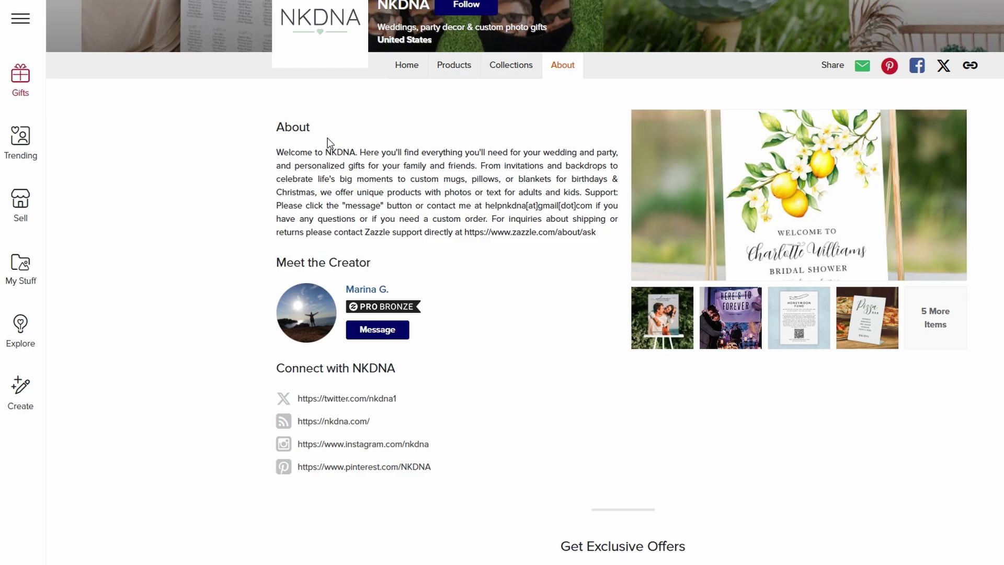
double_click(287, 126)
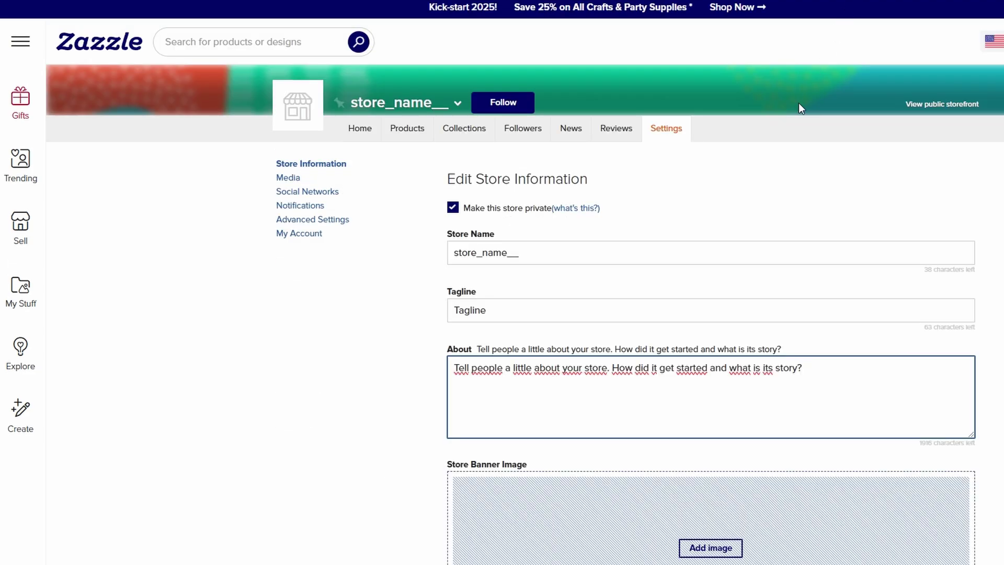
scroll(714, 229, down, 2)
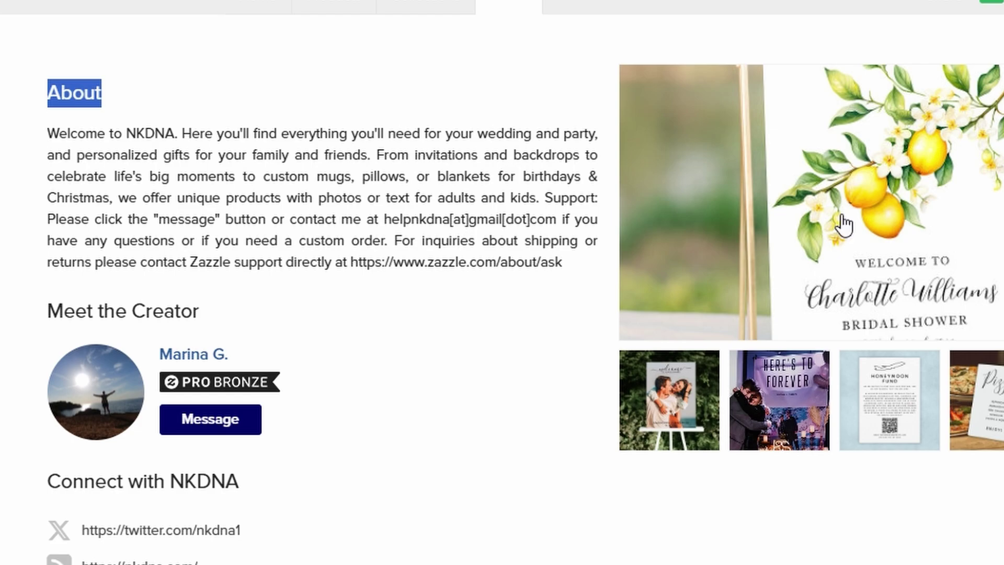
scroll(843, 225, up, 5)
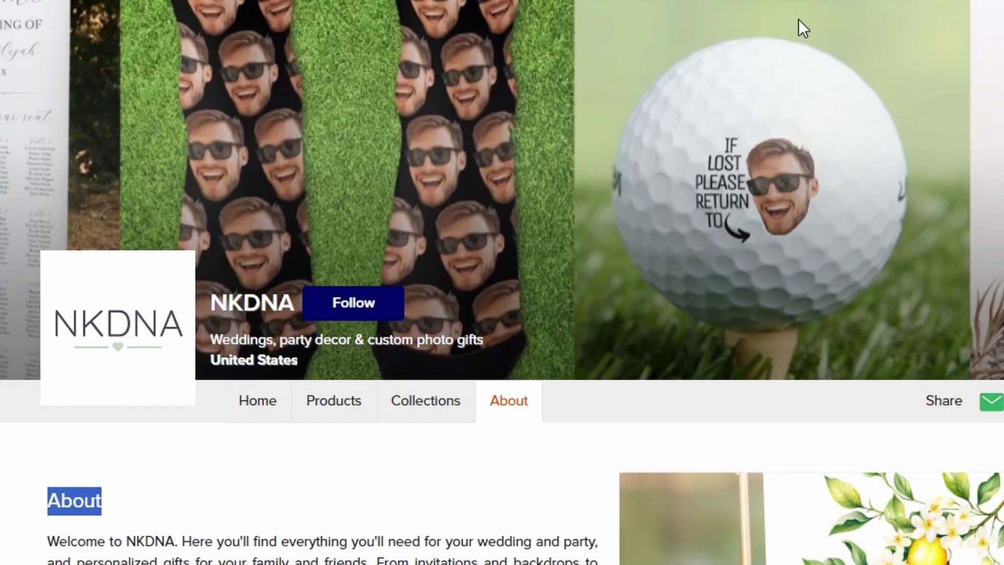
Scroll down the NKDNA store's About page.
scroll(301, 315, down, 4)
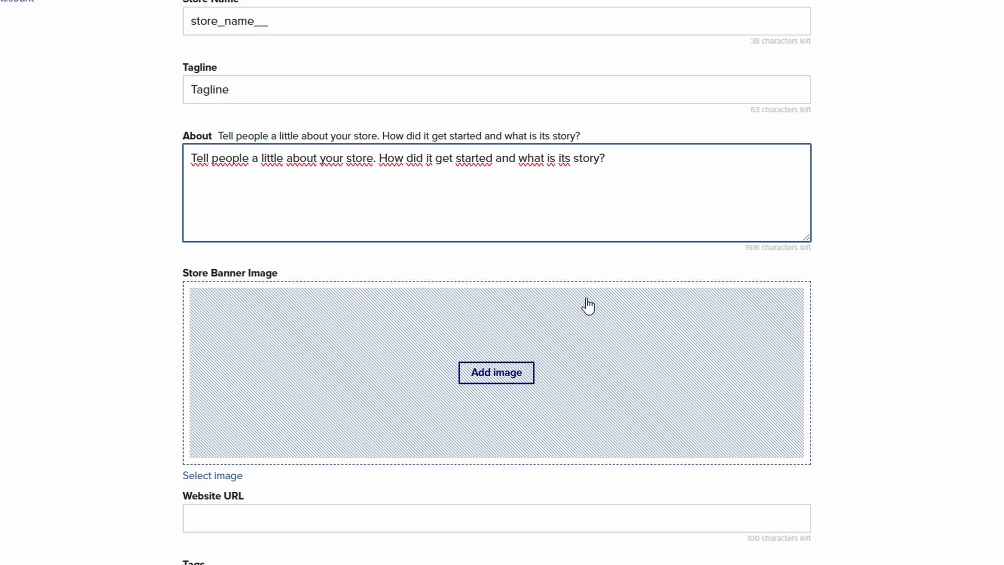
scroll(588, 306, down, 1)
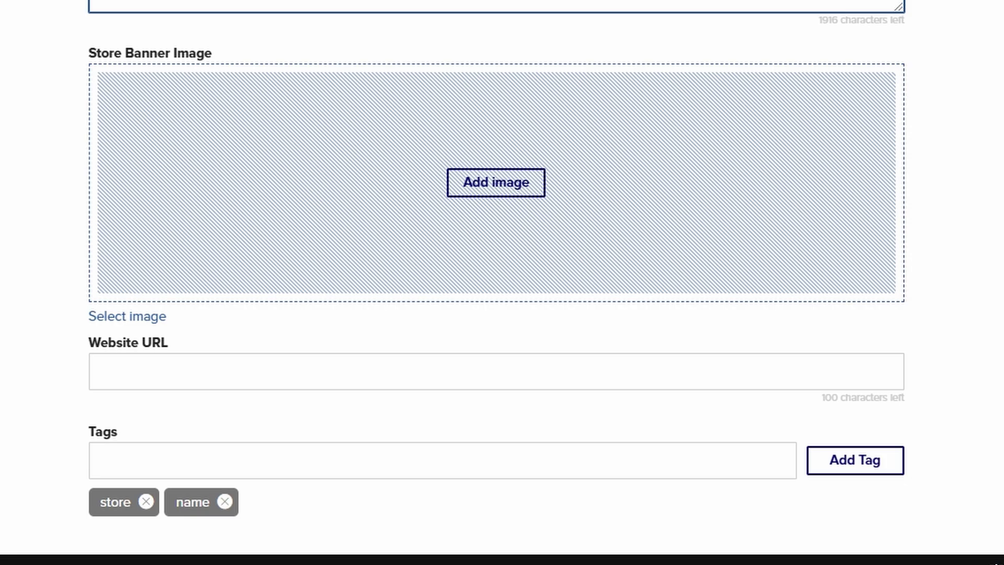
drag(83, 316, 174, 349)
click(184, 344)
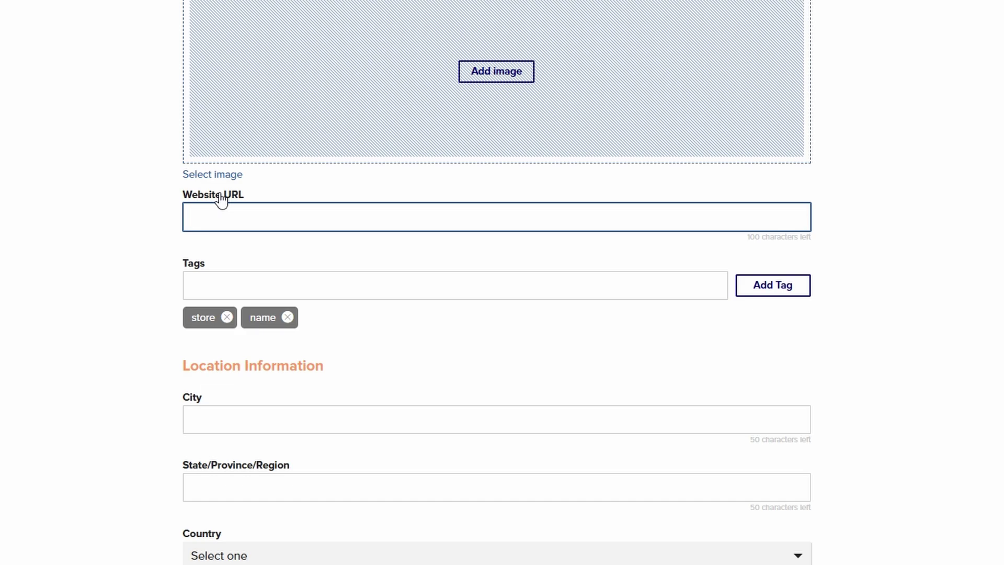
scroll(222, 201, down, 3)
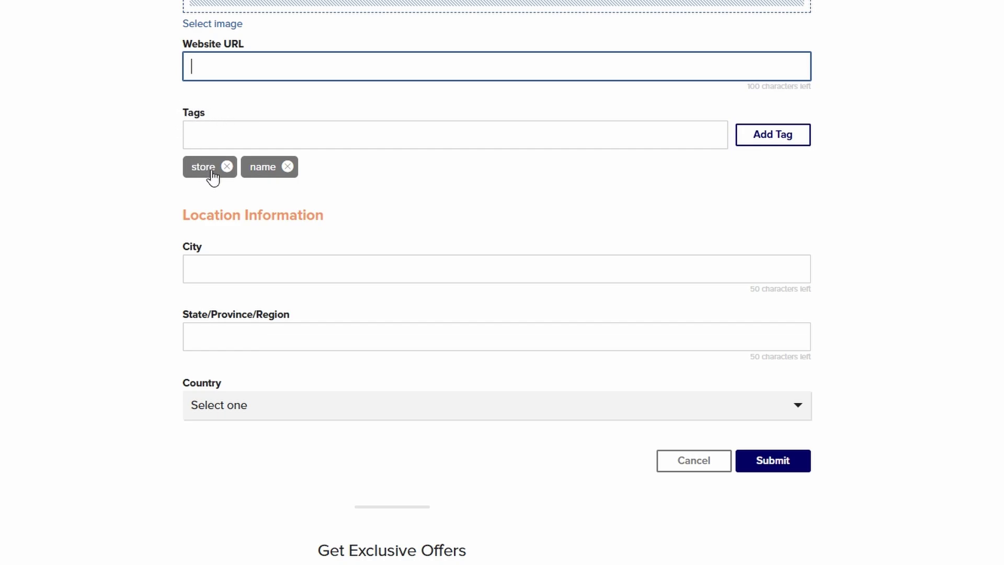
click(765, 146)
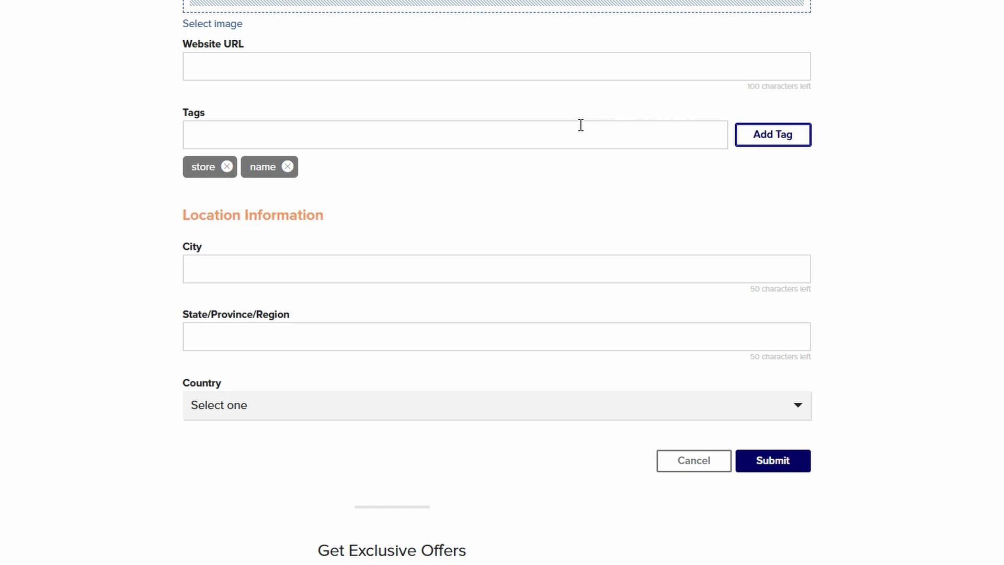
click(206, 127)
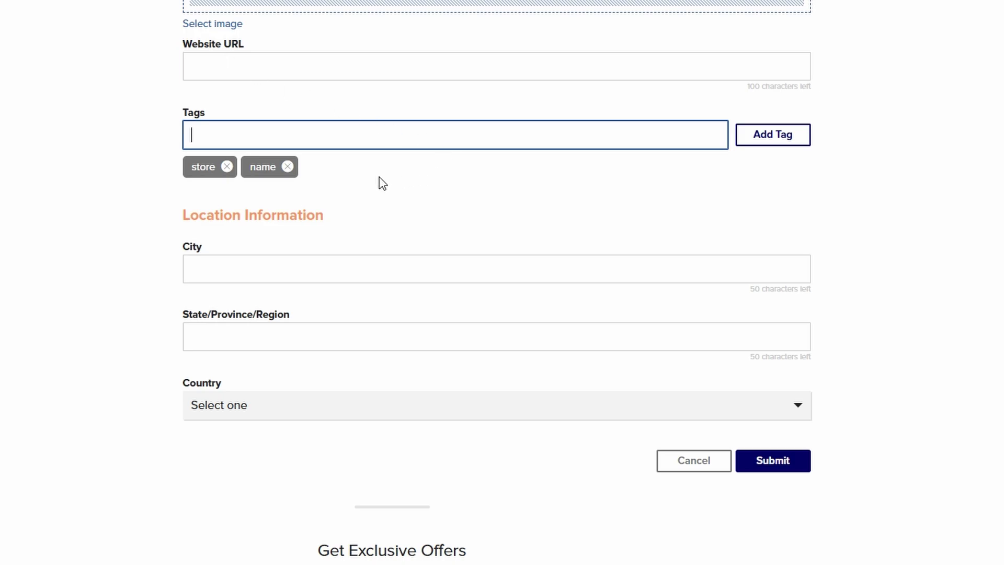
click(299, 190)
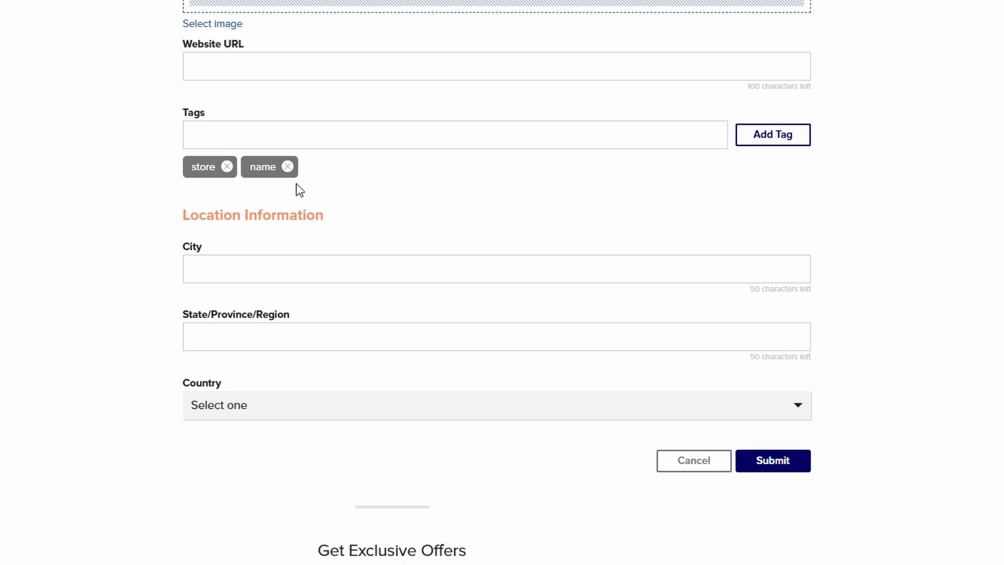
scroll(569, 329, down, 3)
Submit the store settings and choose Start designing products.
click(773, 314)
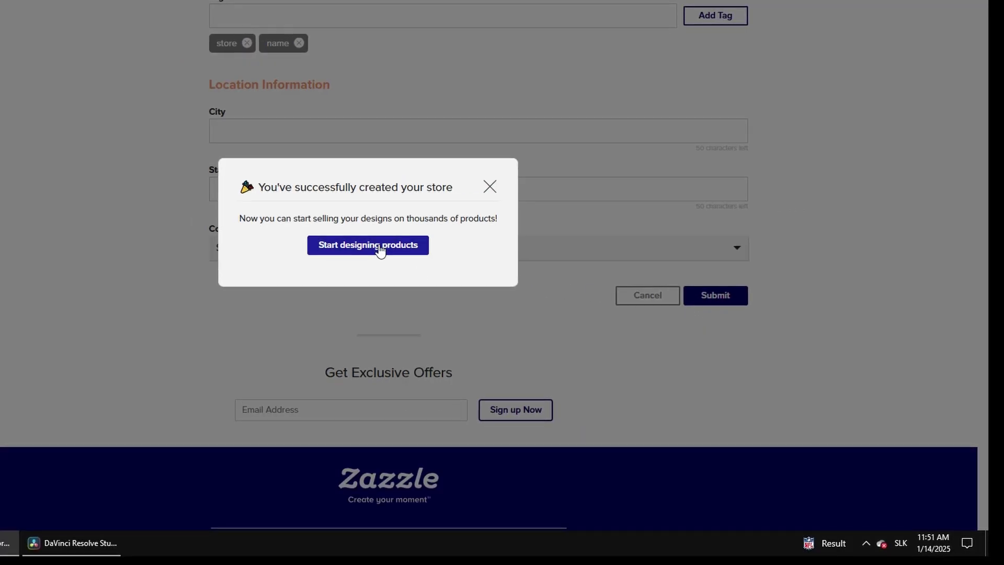
click(380, 250)
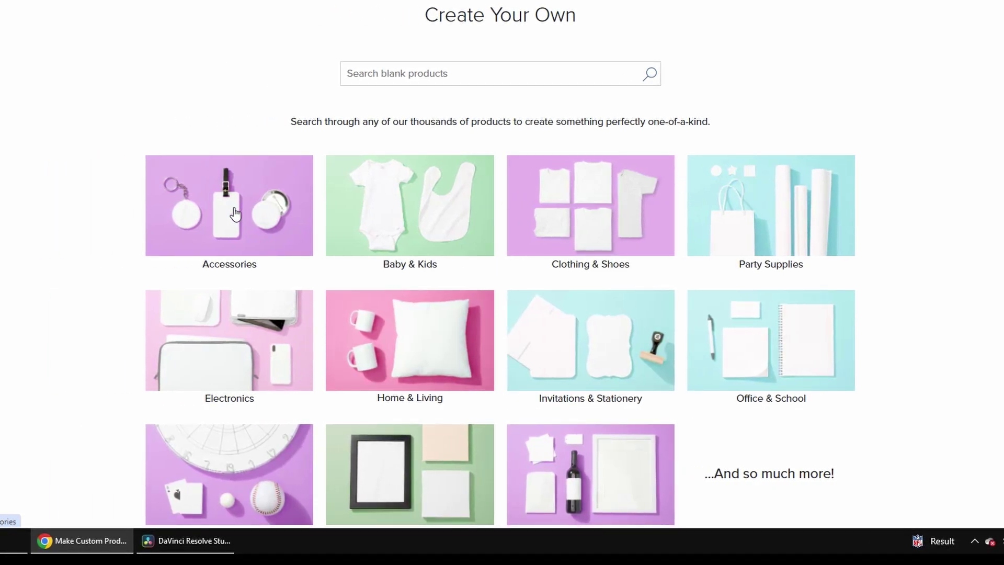
scroll(233, 215, down, 5)
scroll(235, 215, down, 1)
scroll(235, 214, down, 4)
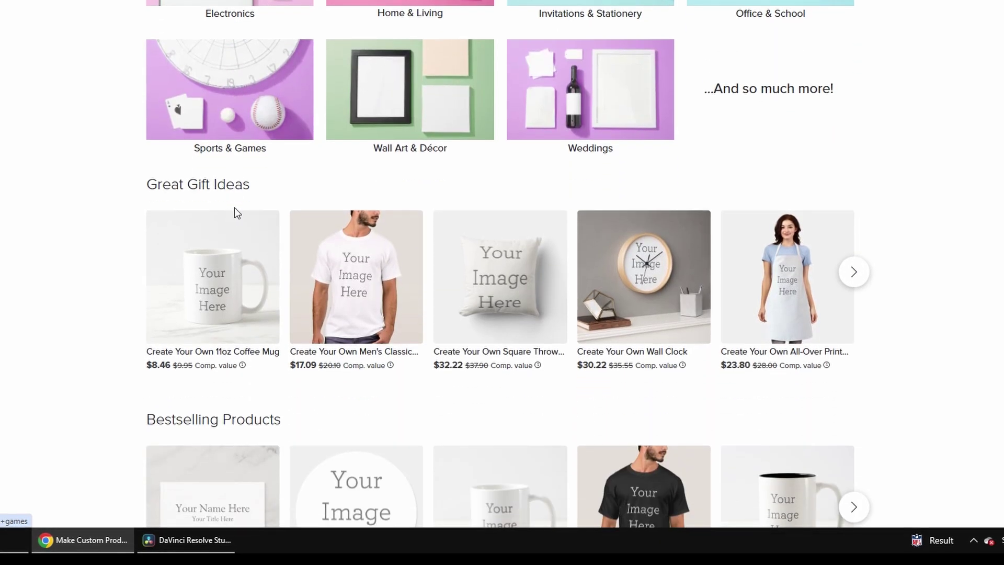
scroll(236, 213, down, 2)
scroll(236, 214, down, 7)
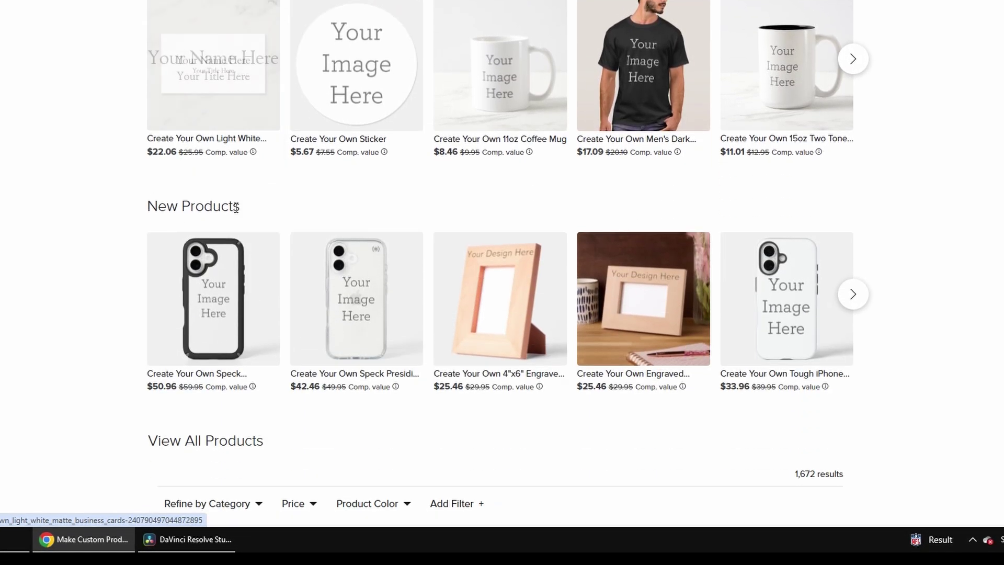
scroll(237, 212, up, 5)
scroll(237, 213, up, 15)
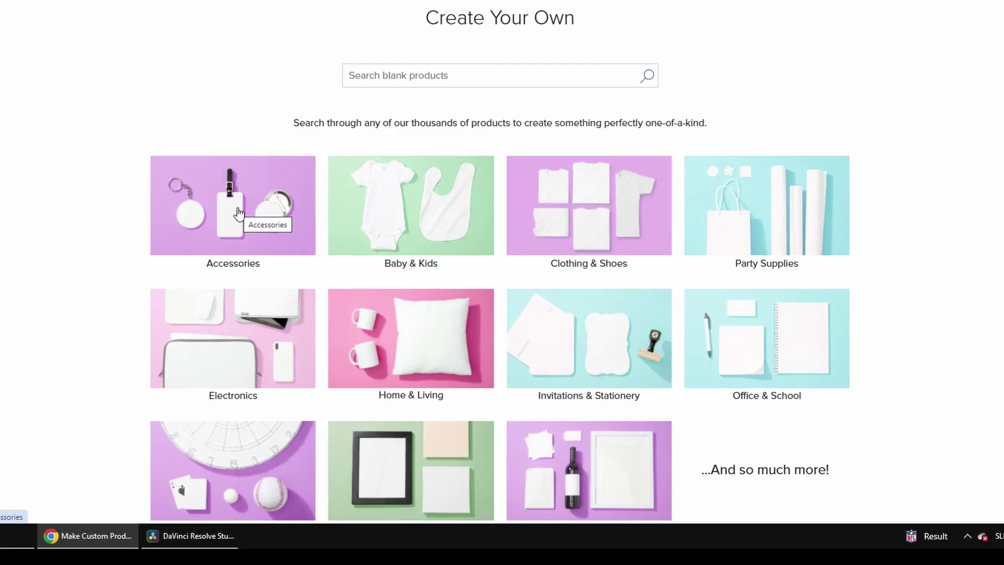
scroll(238, 212, down, 5)
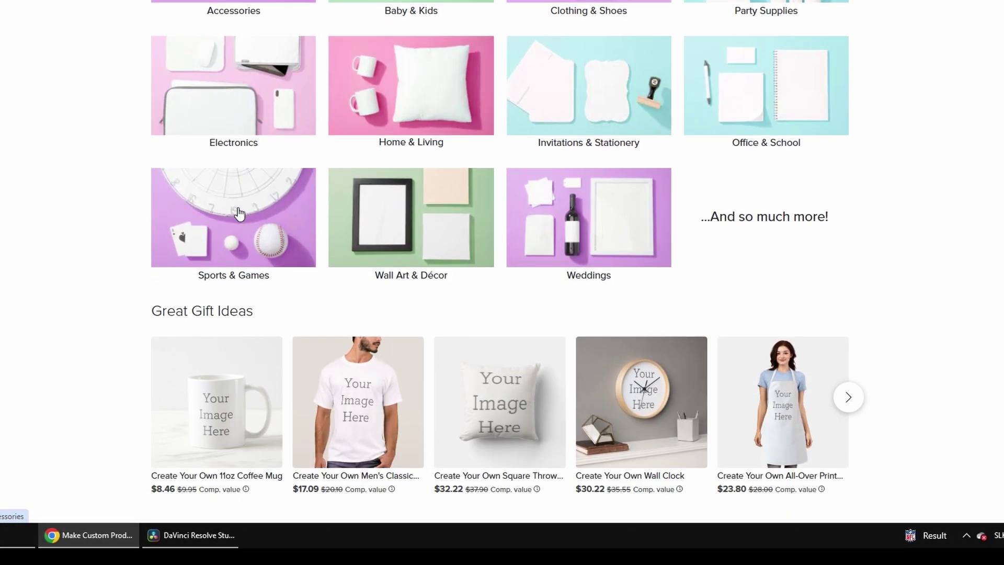
scroll(238, 212, up, 5)
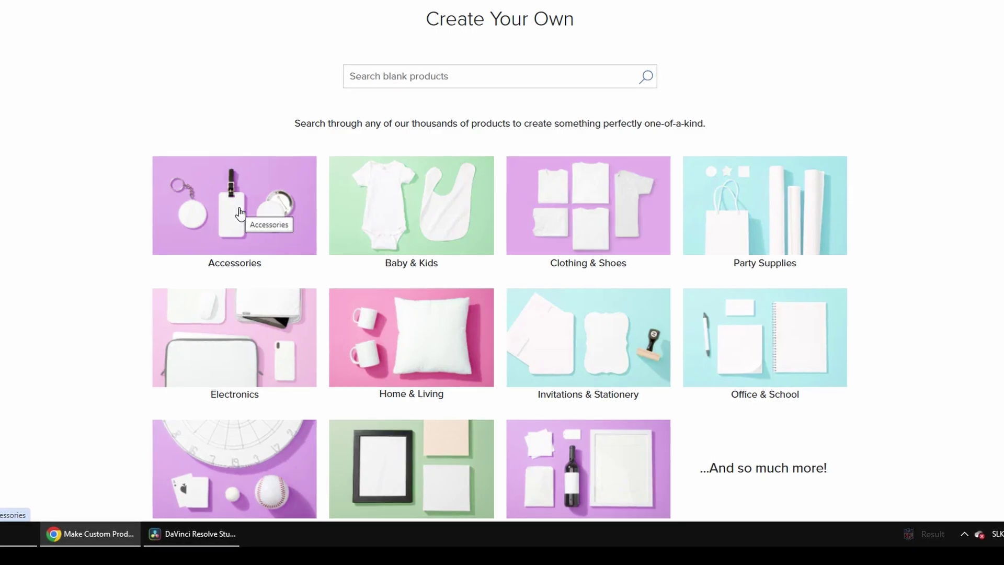
Open the white Men's Bella+Canvas Full-Zip Hoodie ($48.84) via Clothing & Shoes > Hoodies & Sweatshirts.
click(593, 220)
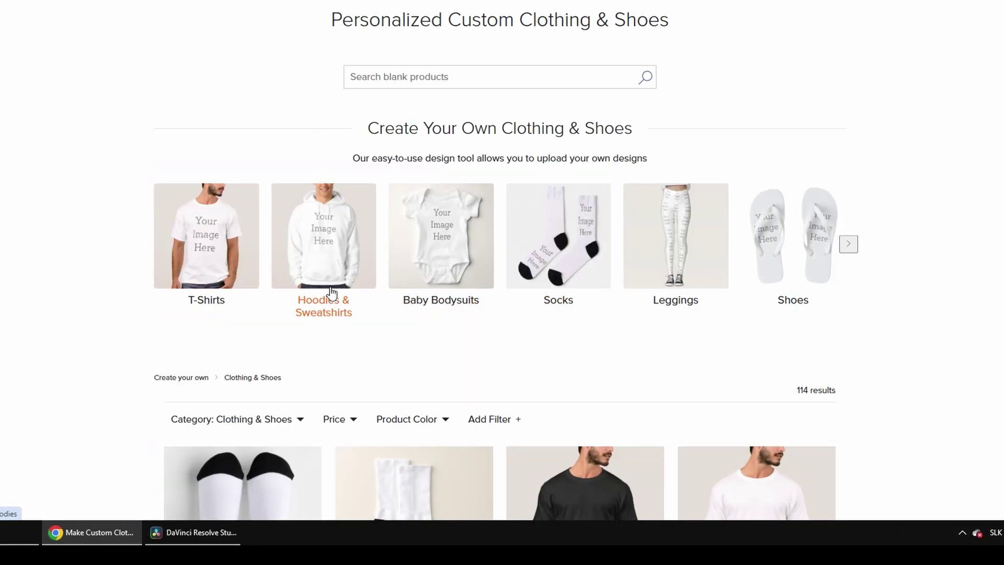
scroll(336, 296, down, 2)
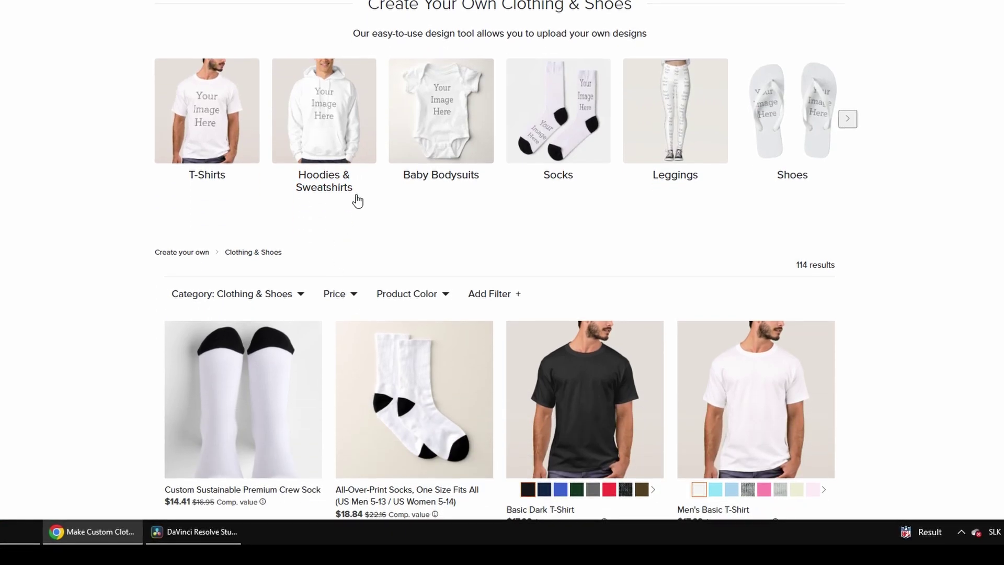
click(316, 184)
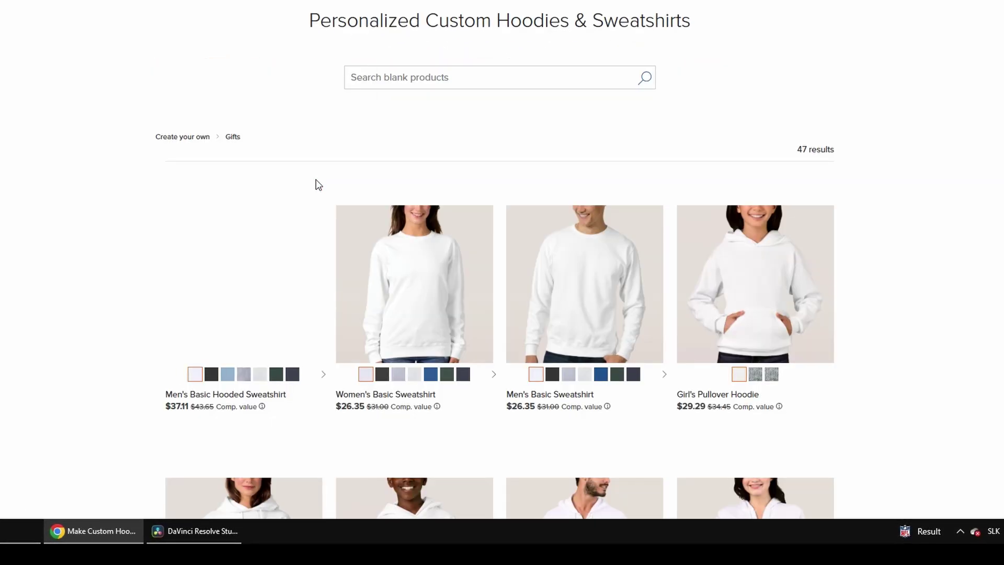
scroll(522, 190, down, 2)
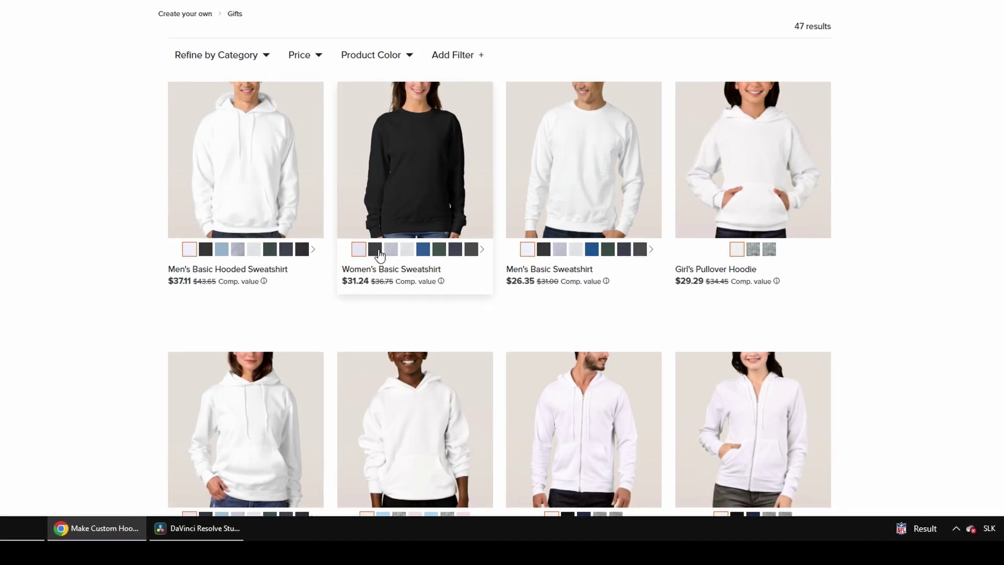
scroll(462, 248, down, 3)
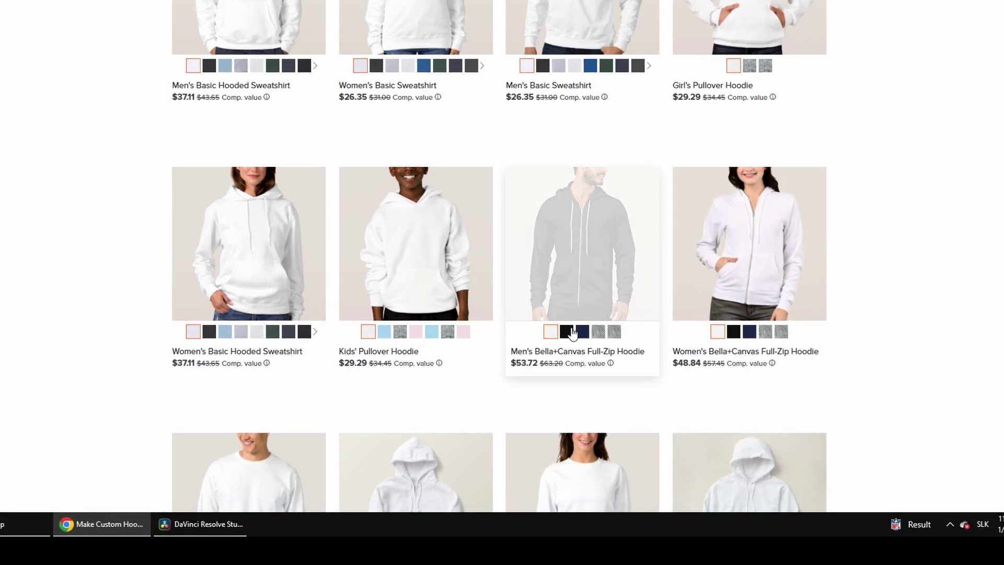
click(554, 254)
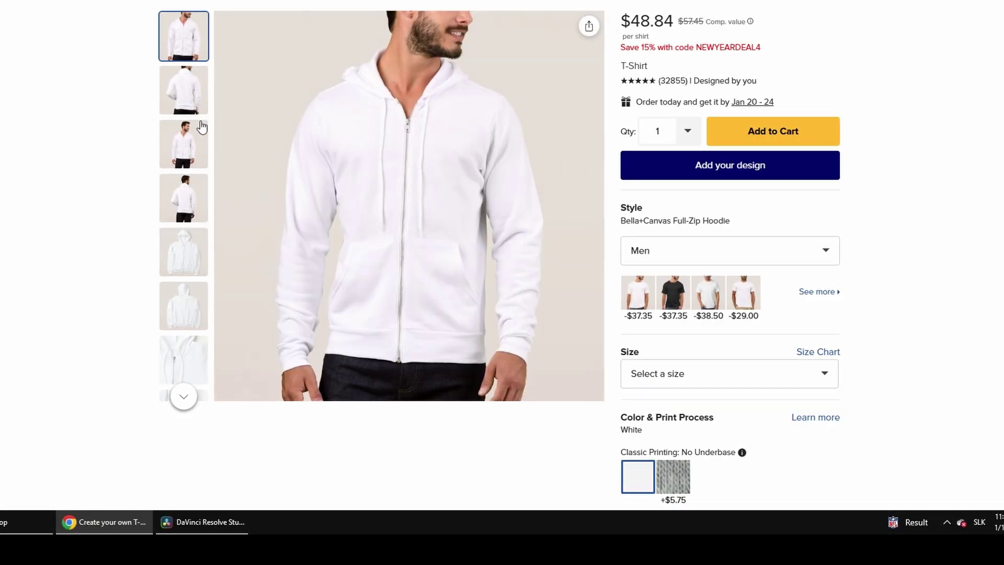
Preview the hoodie's back and flat-front views, then start adding a design to the front.
click(171, 107)
click(192, 196)
click(188, 242)
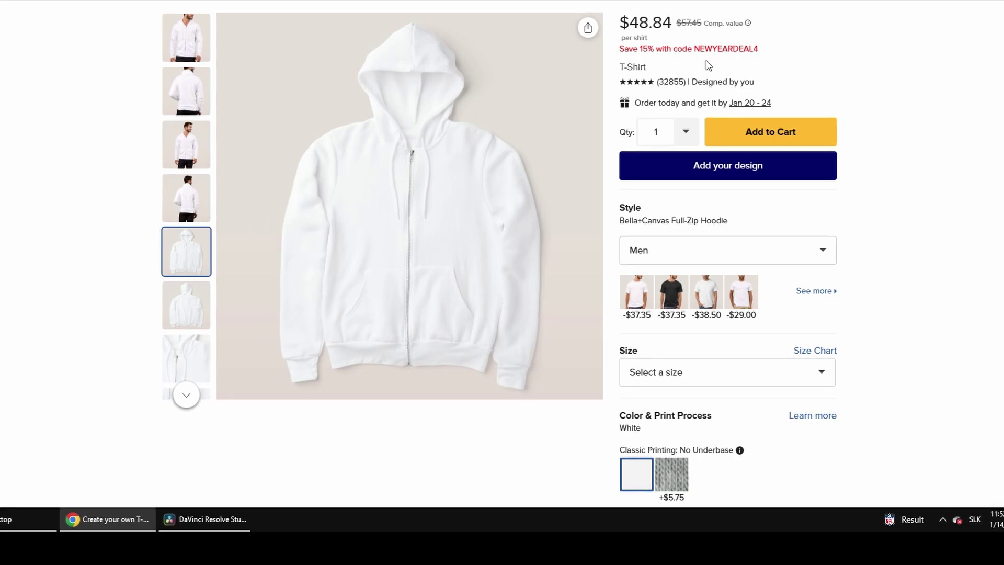
click(679, 172)
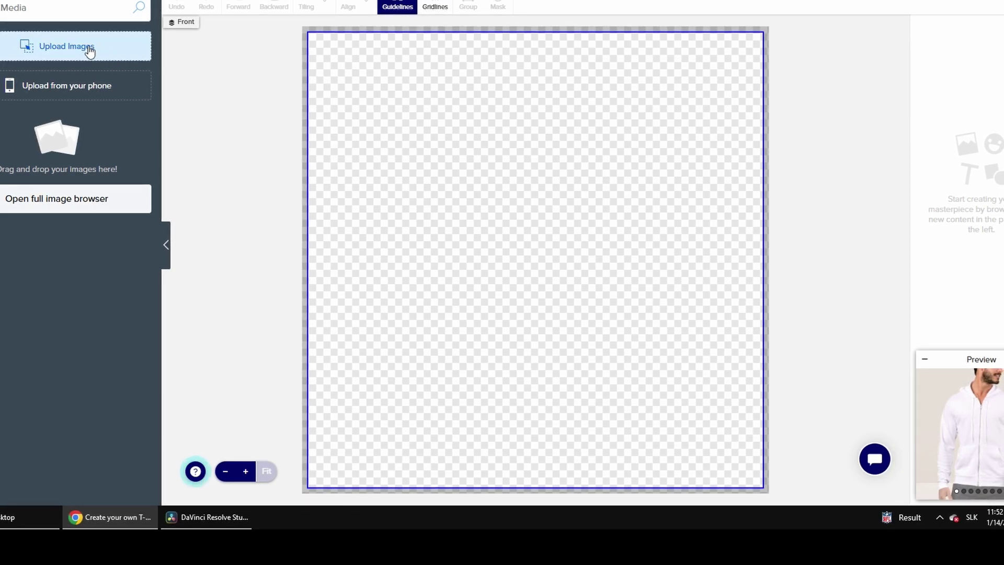
Upload the yellow pointing-hand image, shrink it, centre it and rotate it to point upward.
click(173, 113)
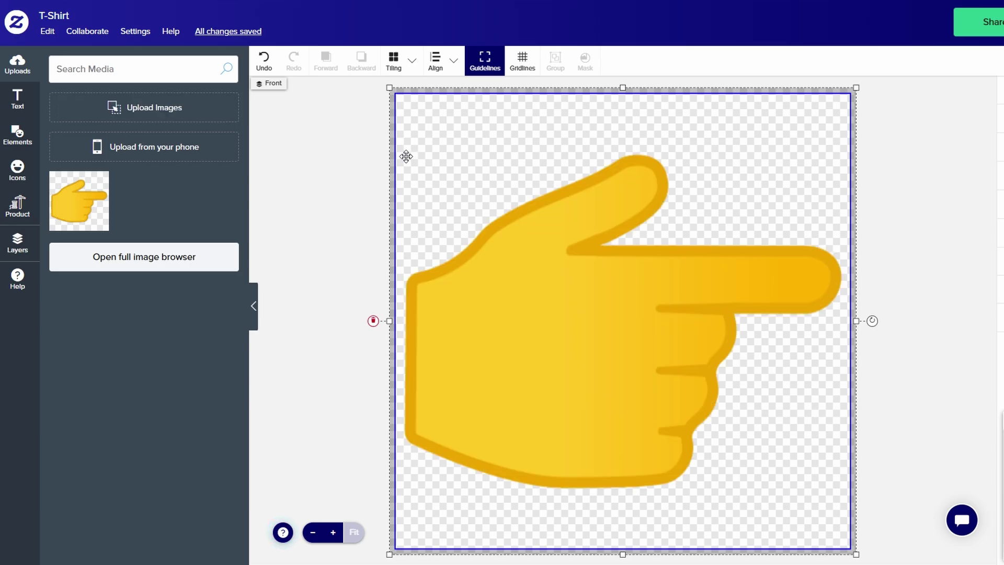
drag(388, 88, 539, 236)
drag(650, 296, 581, 237)
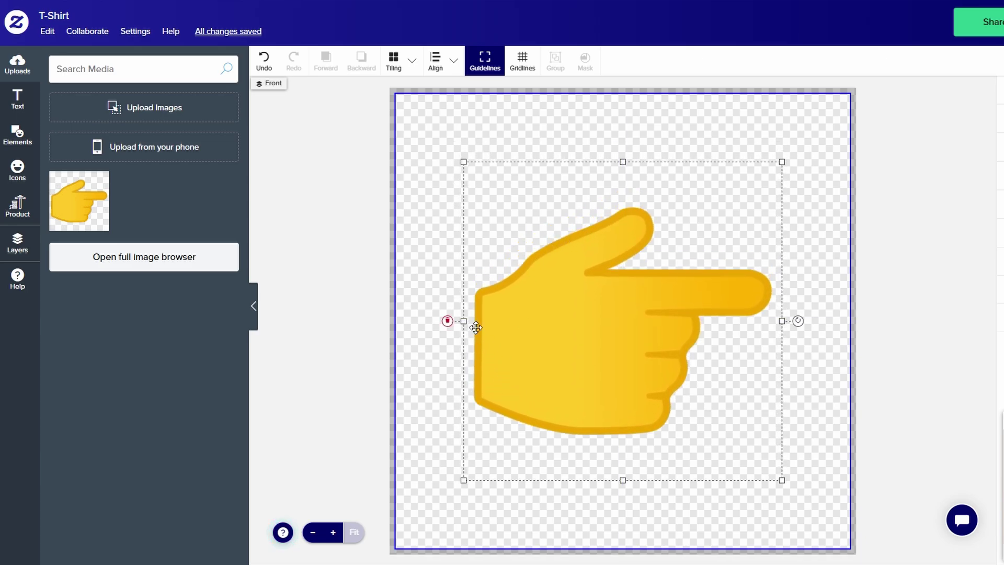
drag(798, 320, 625, 202)
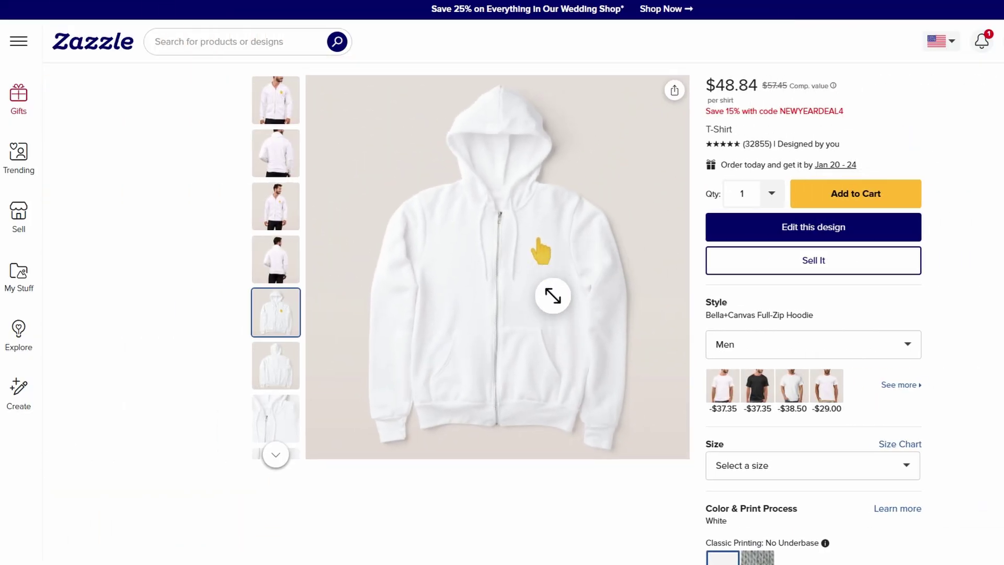
Reopen the design and tilt the hand to about -111 degrees, pointing diagonally up-left.
click(840, 226)
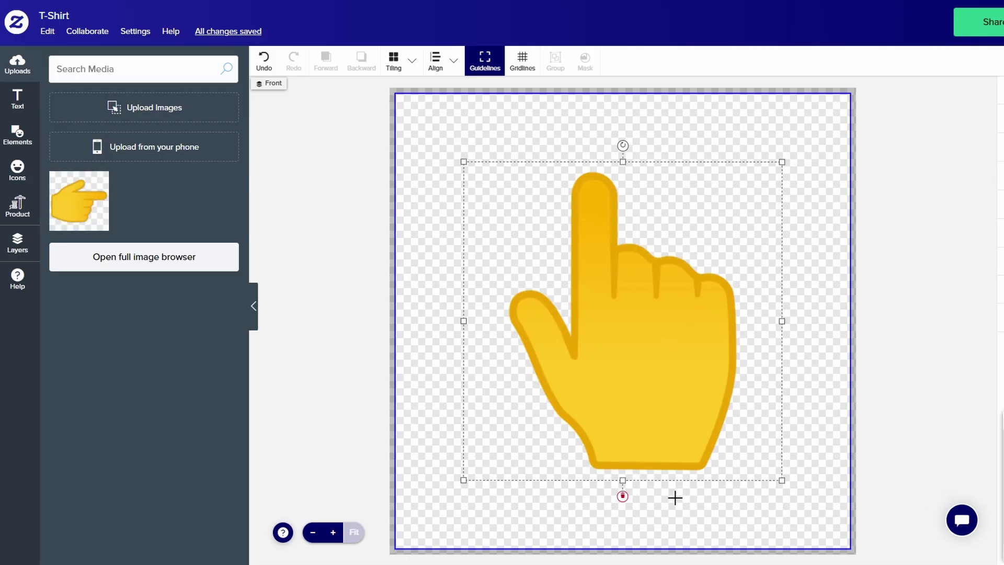
drag(624, 146, 497, 142)
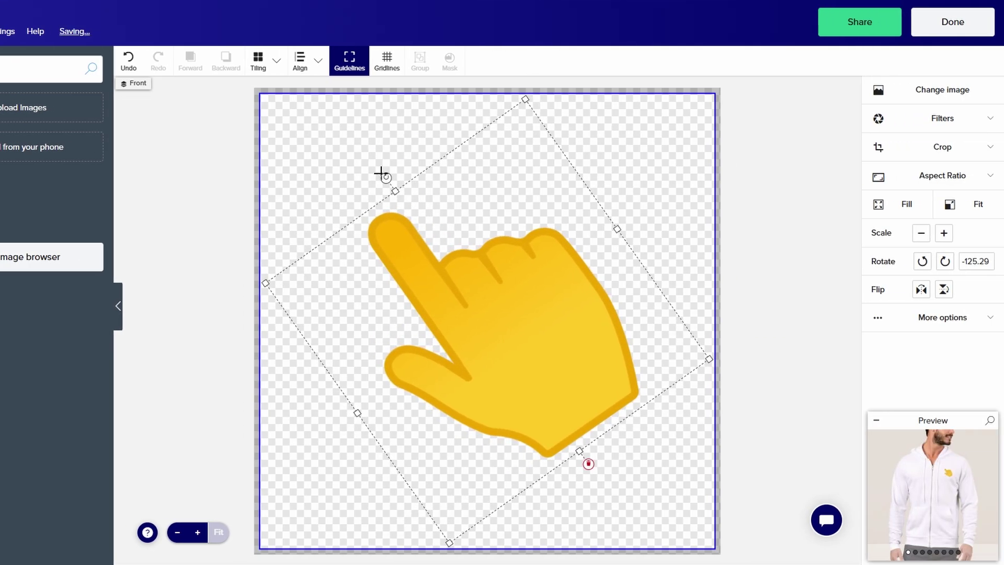
drag(465, 175, 473, 174)
drag(392, 174, 424, 162)
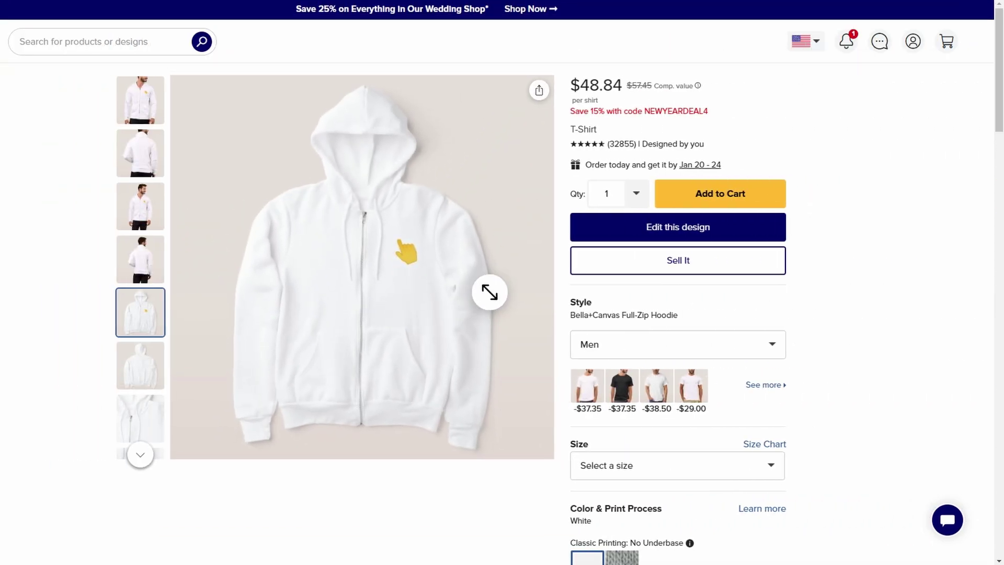
scroll(615, 291, down, 1)
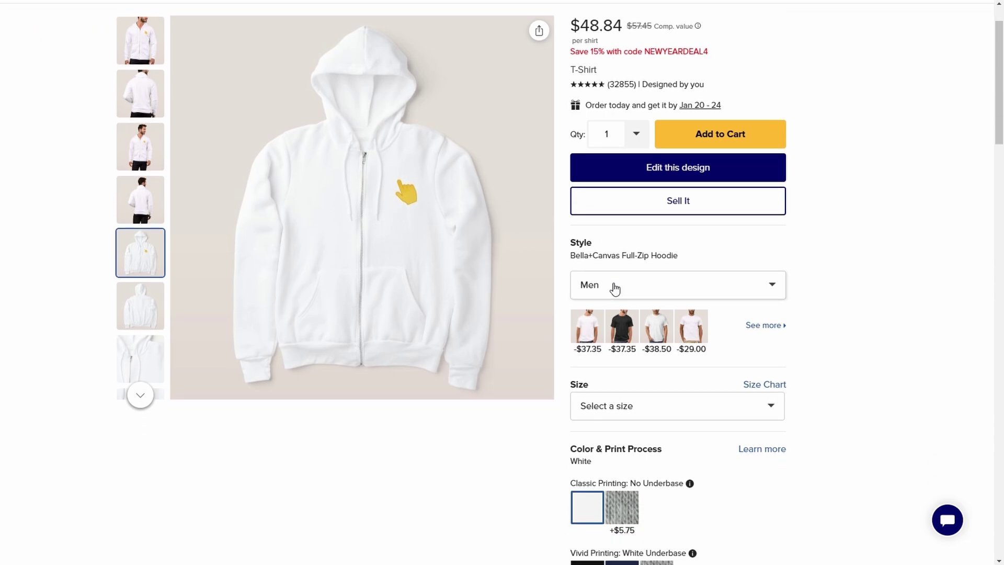
scroll(615, 288, down, 2)
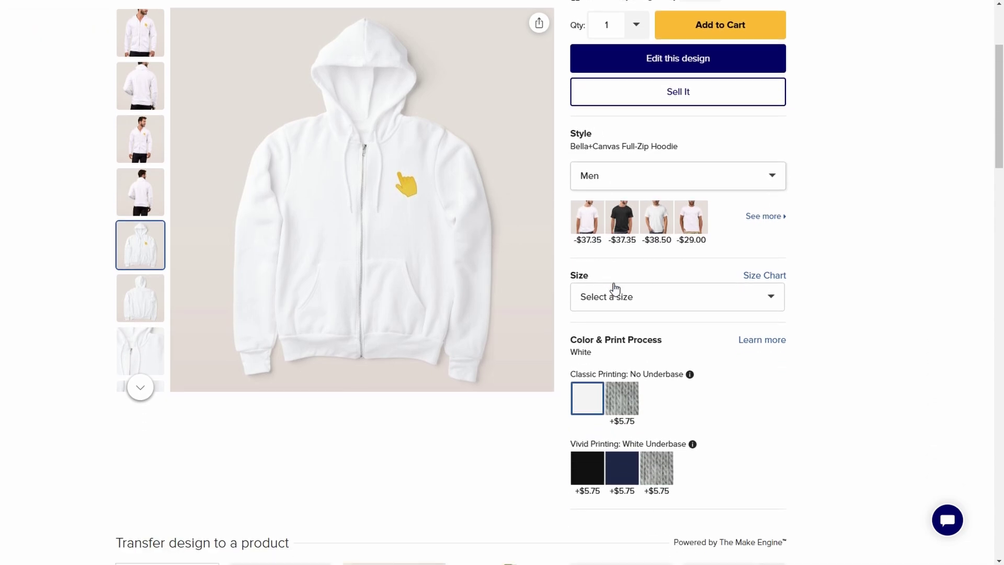
click(588, 459)
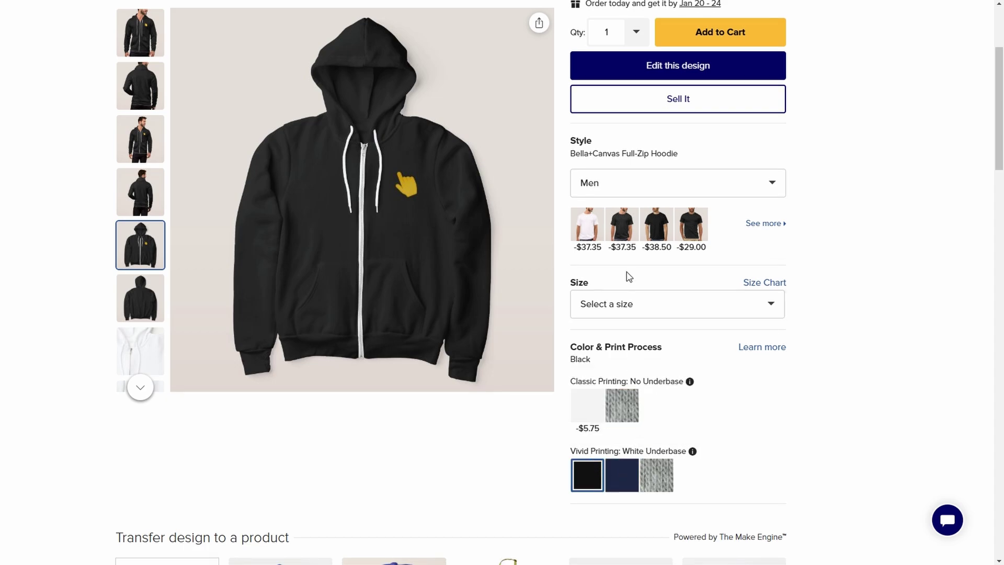
click(621, 235)
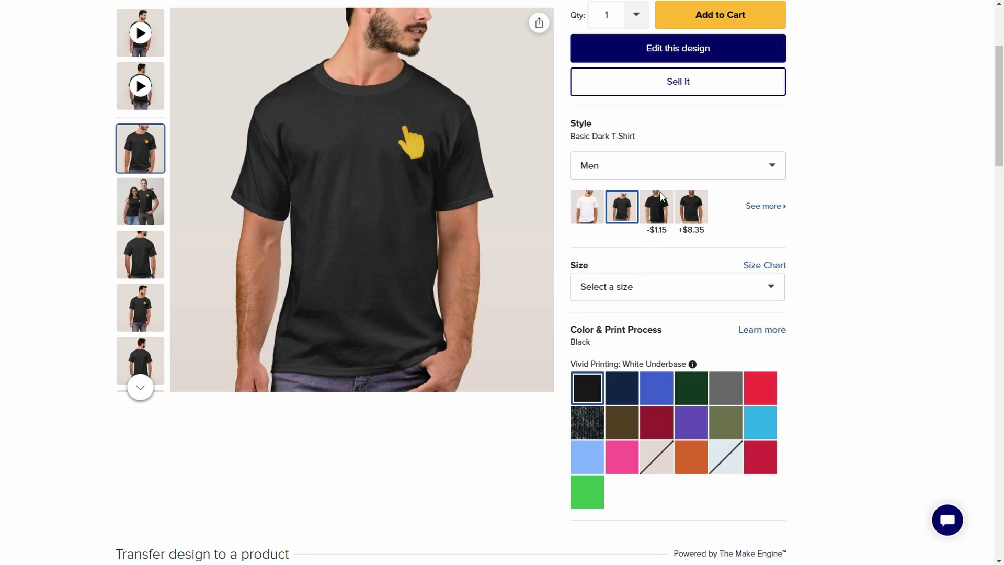
click(763, 206)
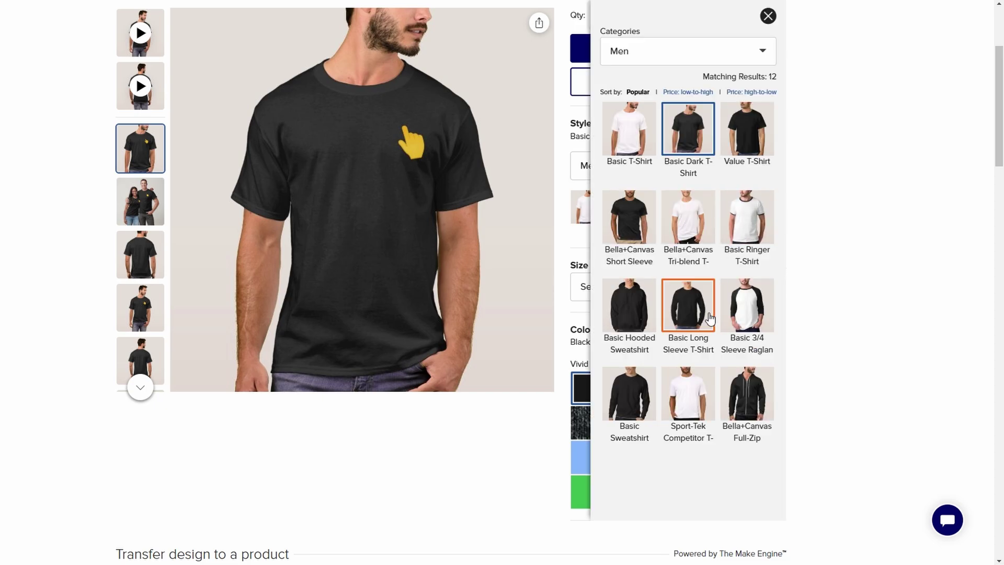
click(745, 413)
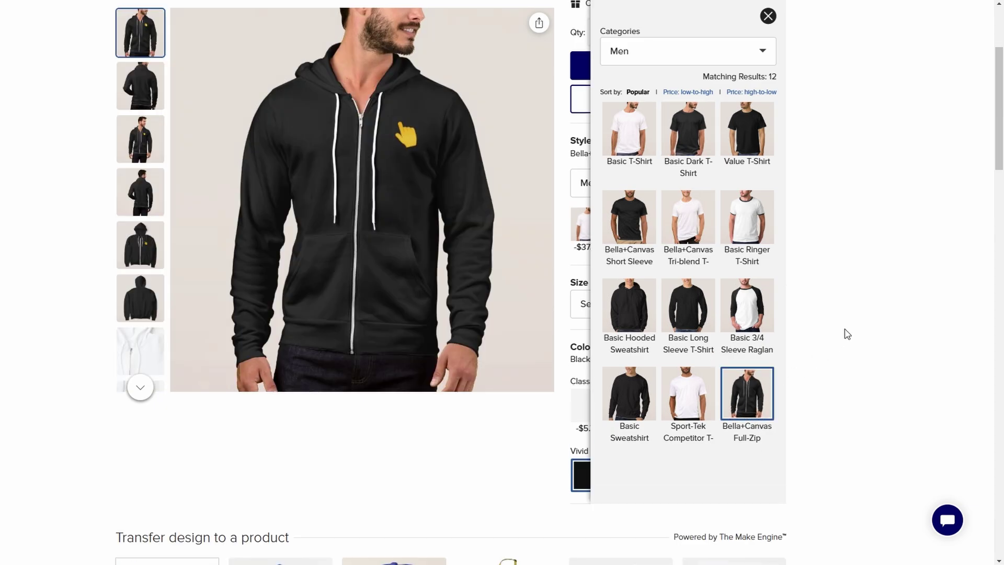
click(851, 330)
click(591, 416)
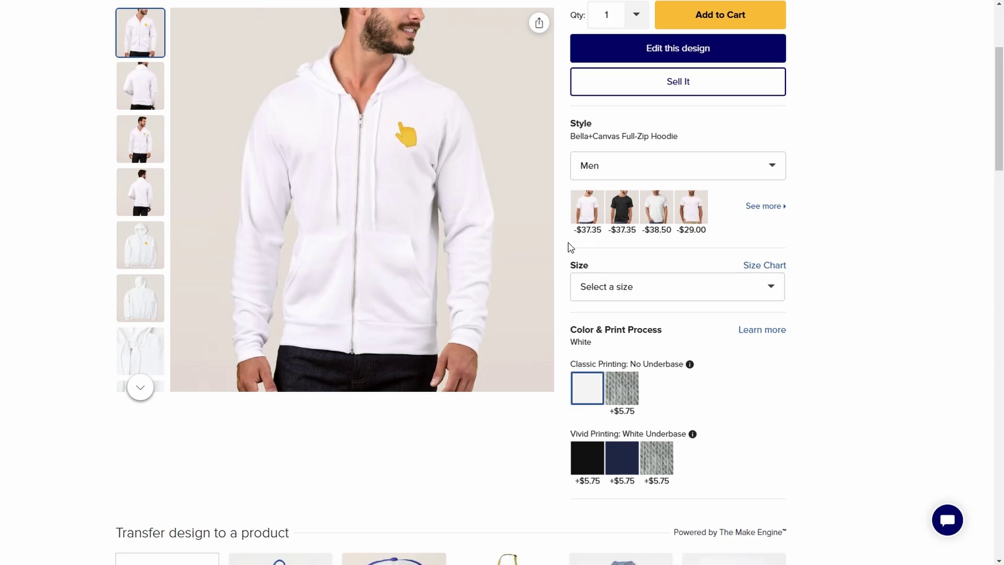
scroll(570, 246, down, 2)
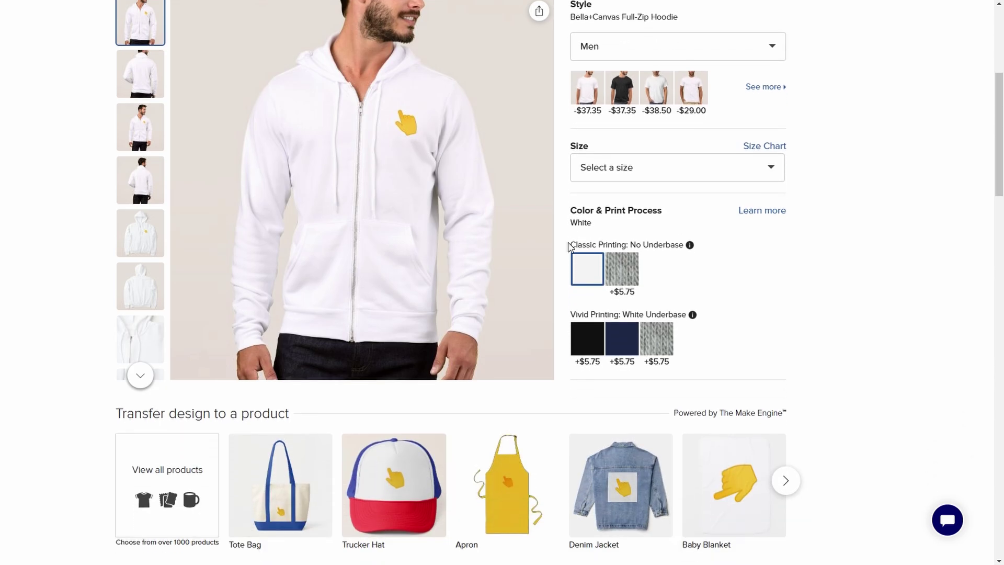
scroll(570, 247, up, 3)
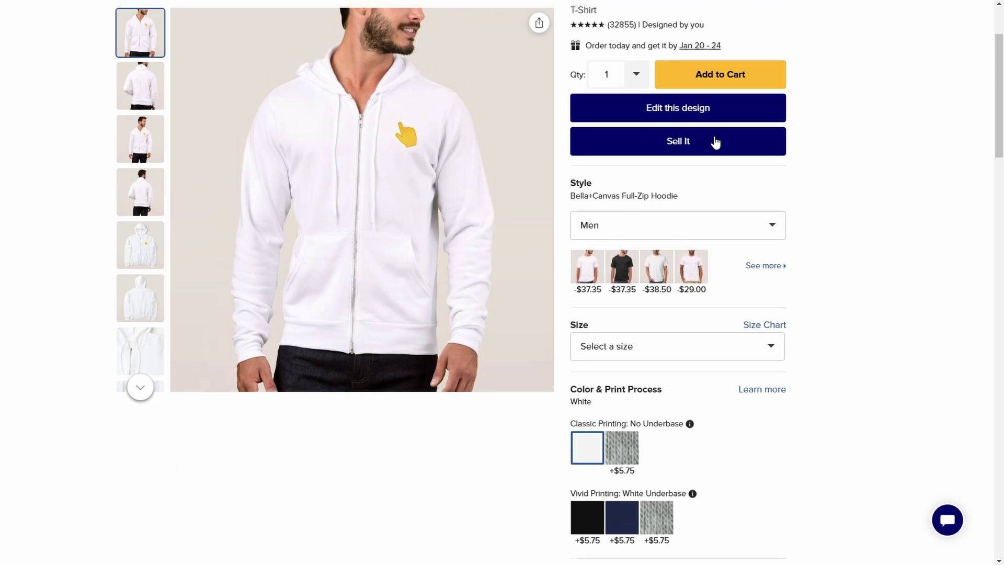
click(716, 142)
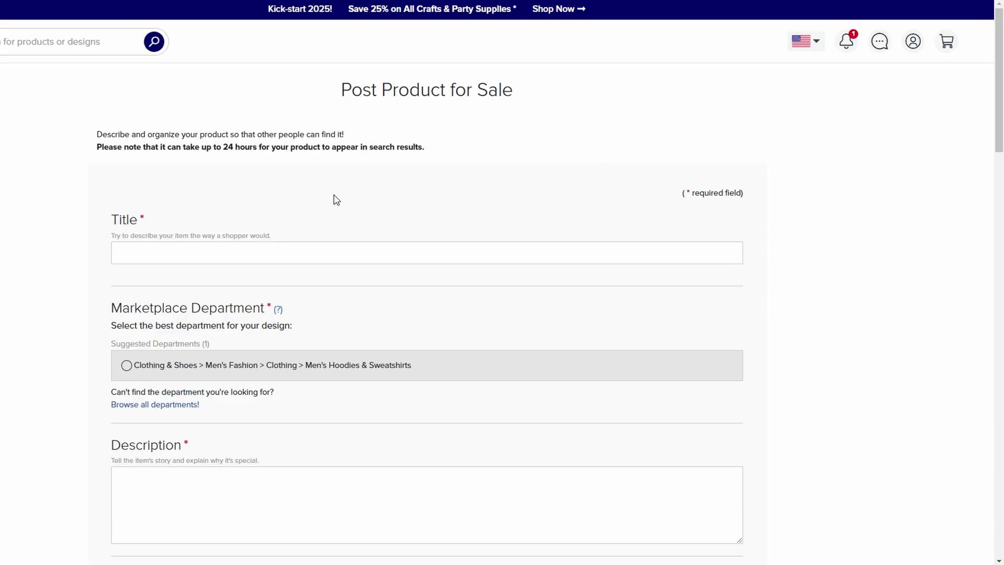
scroll(334, 197, down, 3)
scroll(334, 198, down, 3)
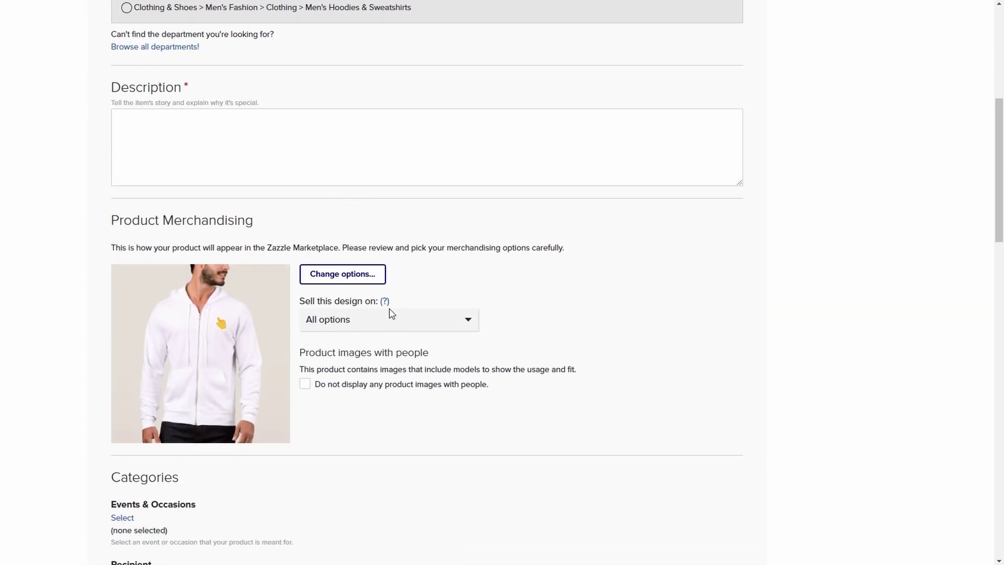
click(385, 324)
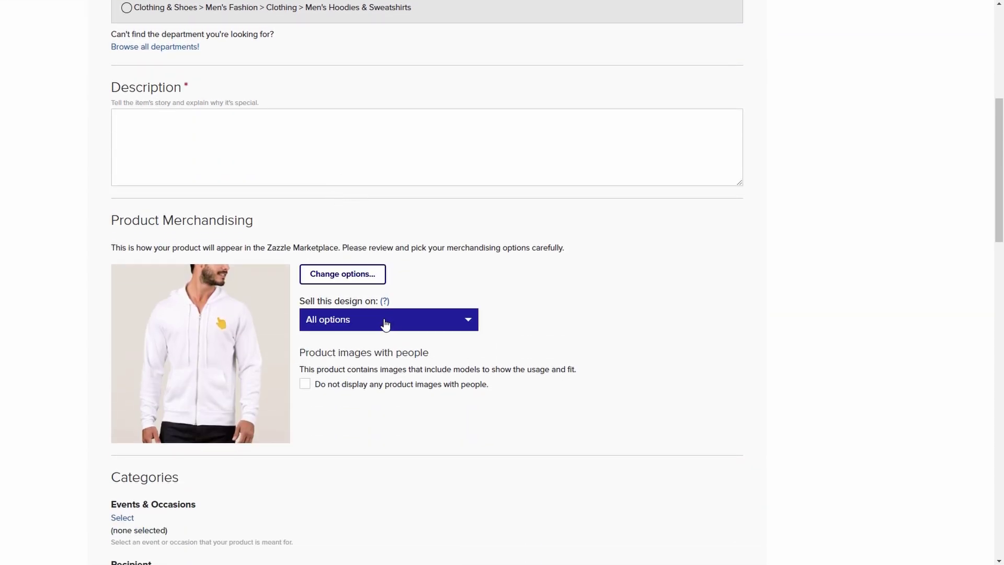
click(386, 323)
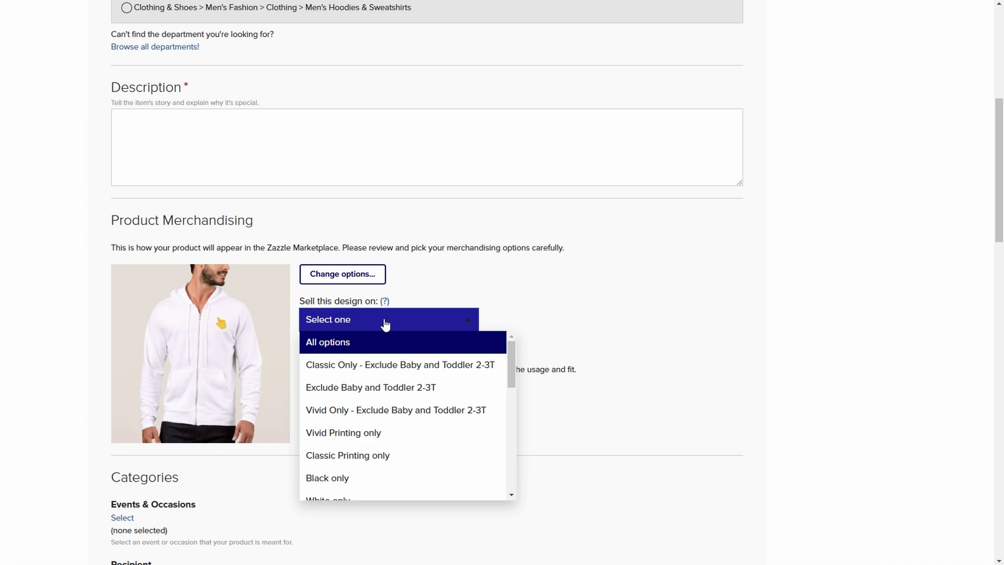
click(385, 323)
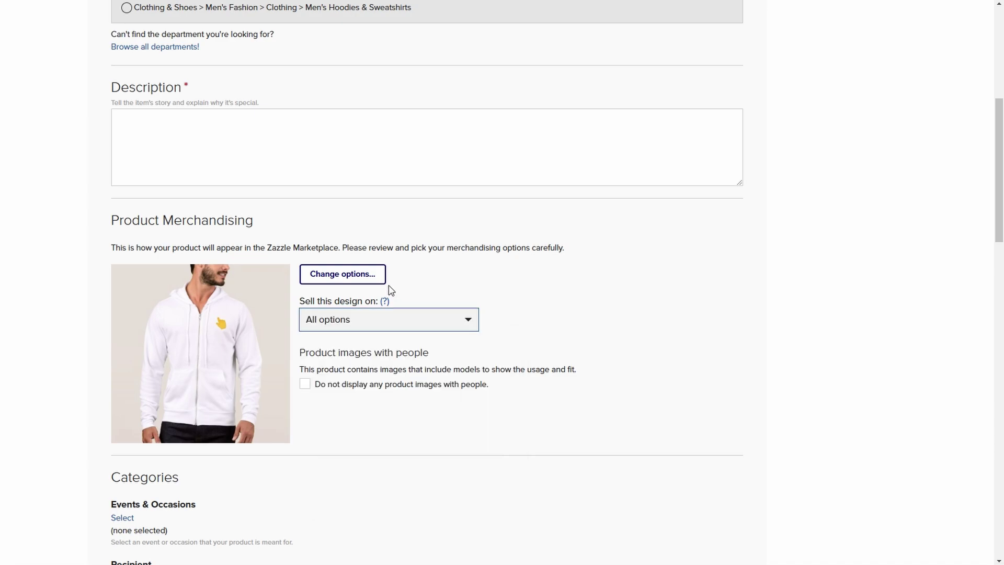
scroll(391, 289, down, 2)
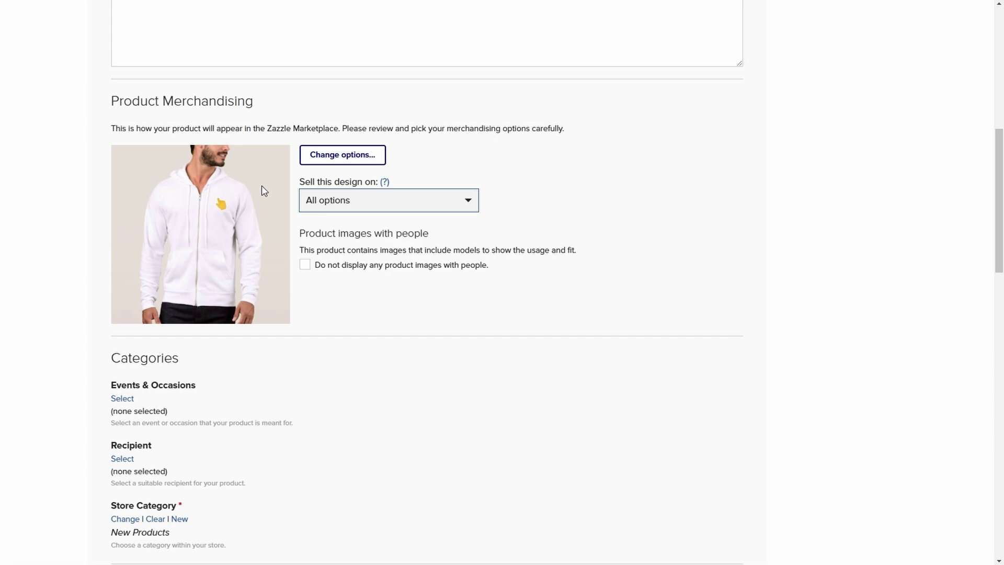
scroll(219, 265, down, 5)
scroll(219, 265, down, 5)
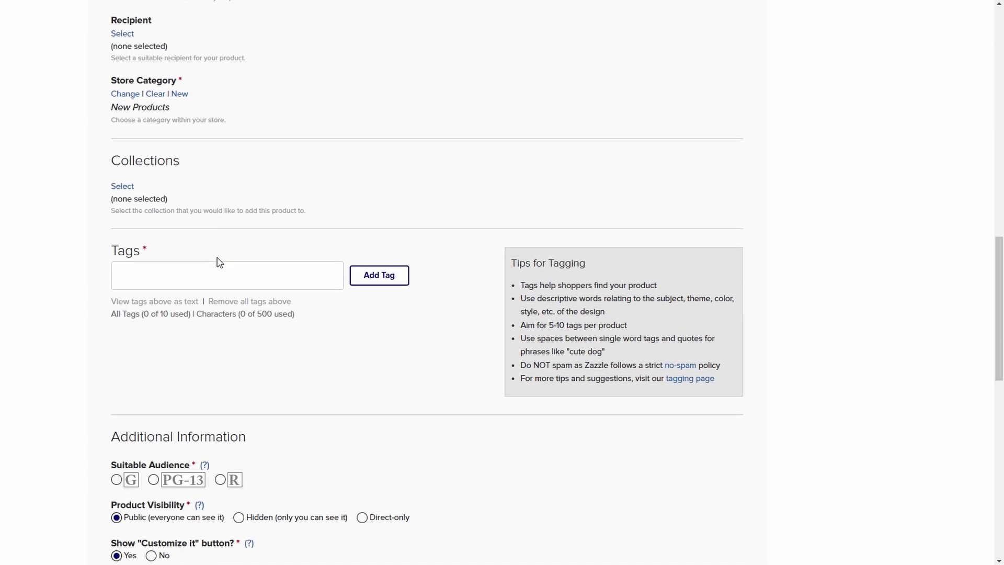
scroll(219, 257, down, 1)
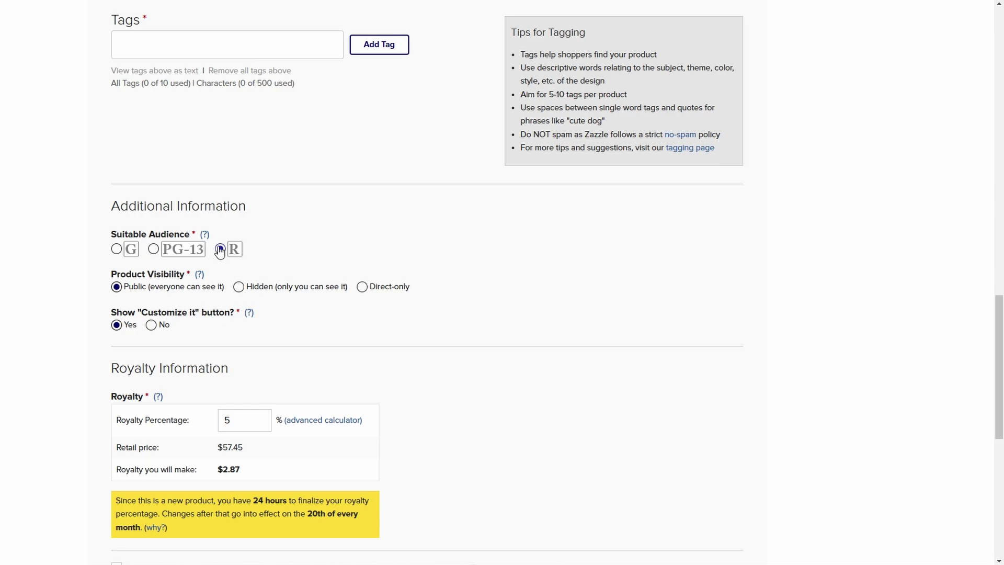
scroll(219, 250, up, 13)
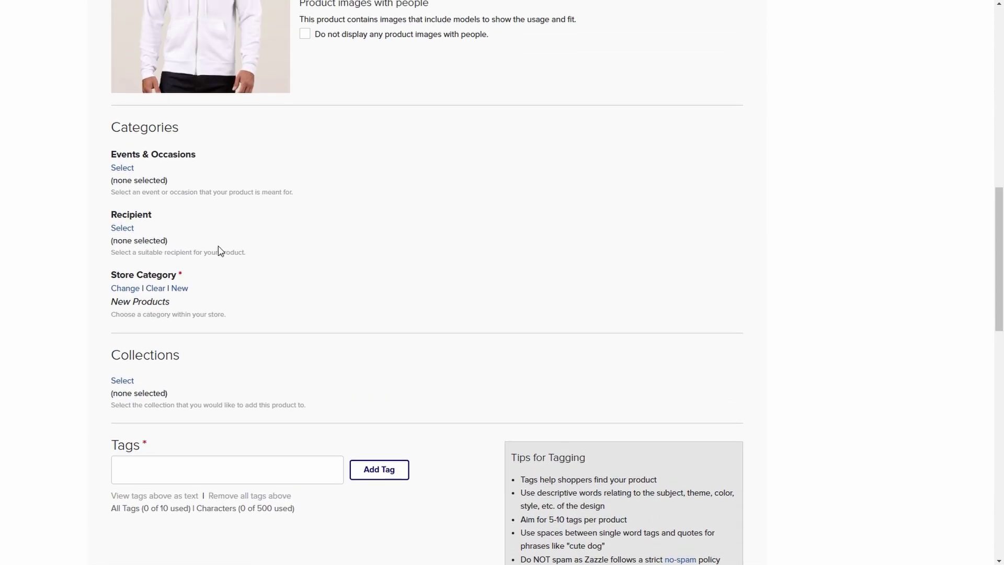
Paste 'Title' as the listing title and 'Description' as its description.
scroll(316, 259, up, 3)
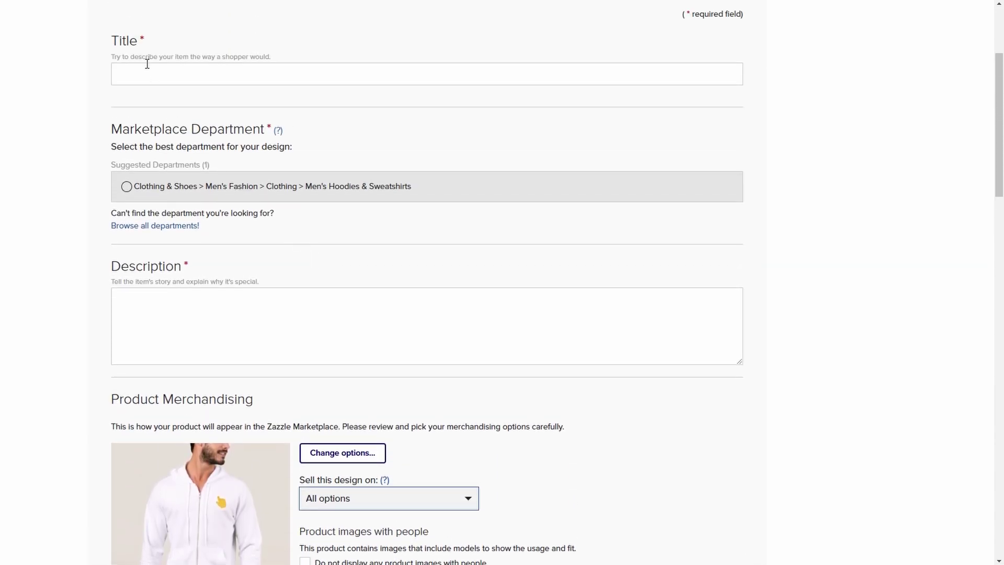
double_click(125, 43)
key(ctrl+c)
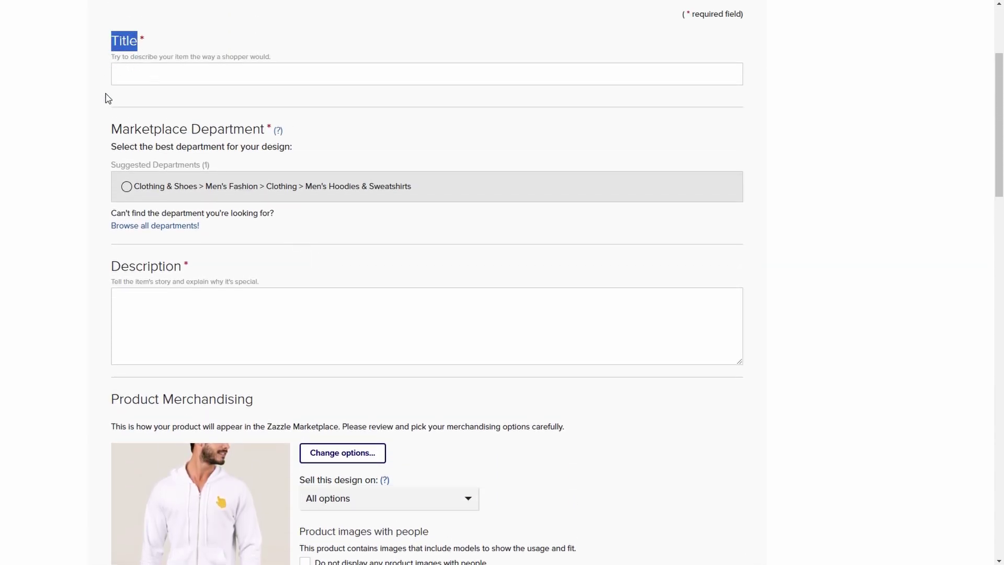
click(166, 79)
key(ctrl+v)
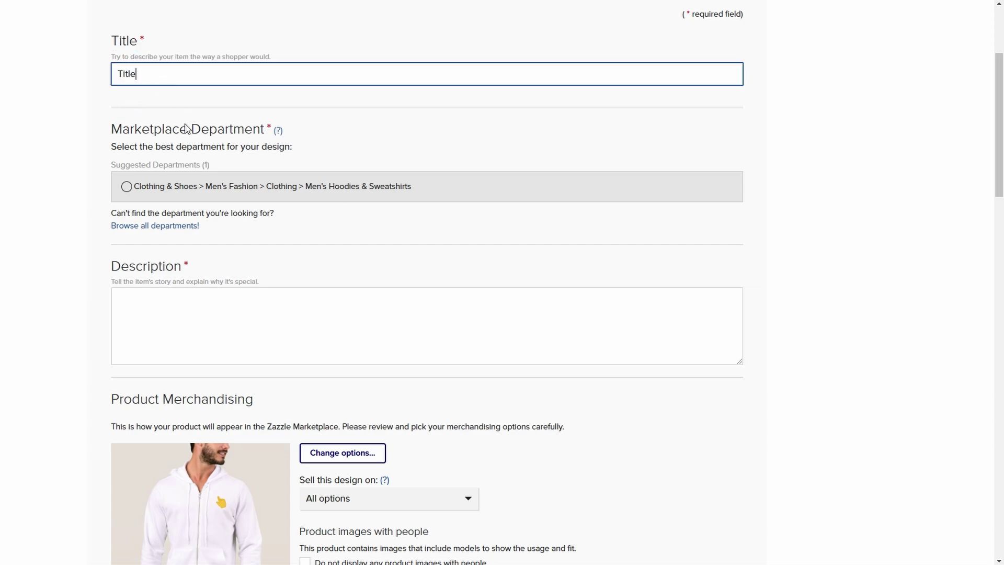
click(140, 272)
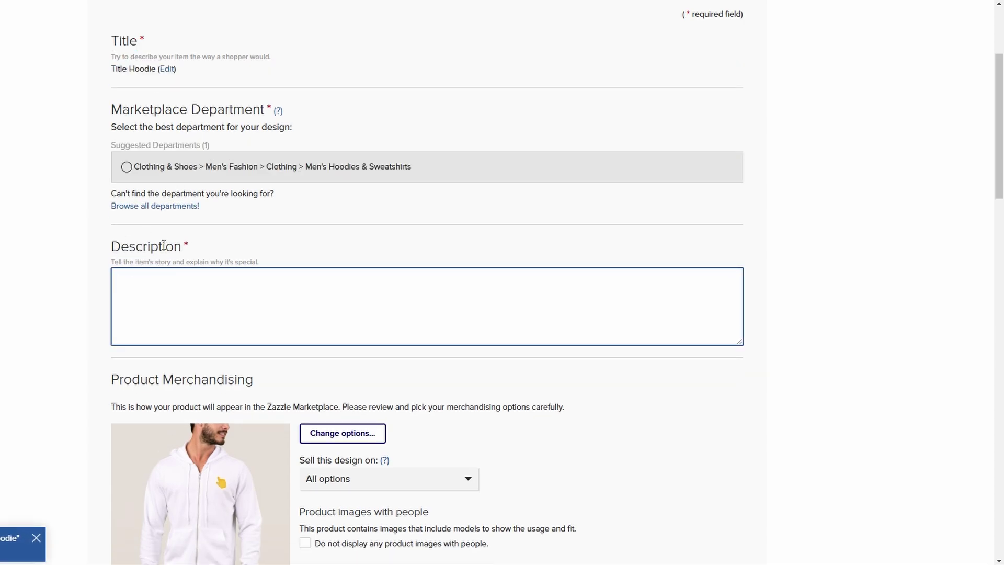
double_click(162, 245)
key(ctrl+c)
click(160, 281)
key(ctrl+v)
Choose the Men's Hoodies & Sweatshirts department and keep selling on all product options.
click(126, 167)
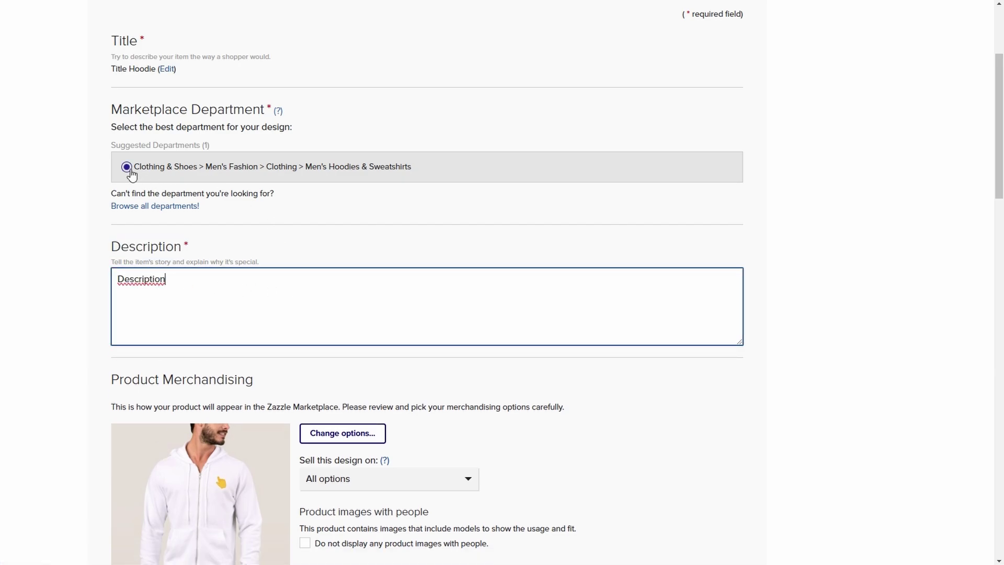
scroll(303, 230, down, 3)
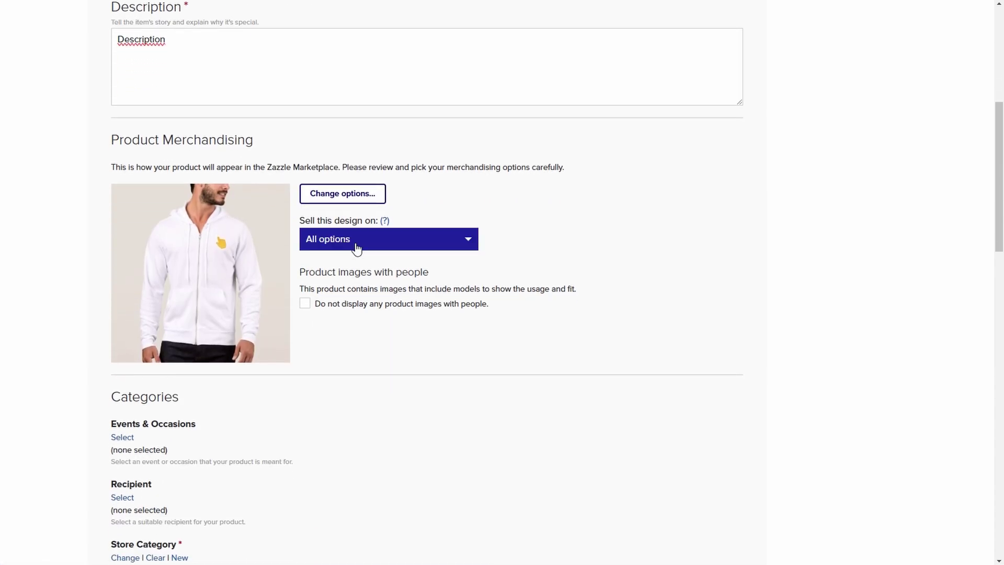
click(361, 241)
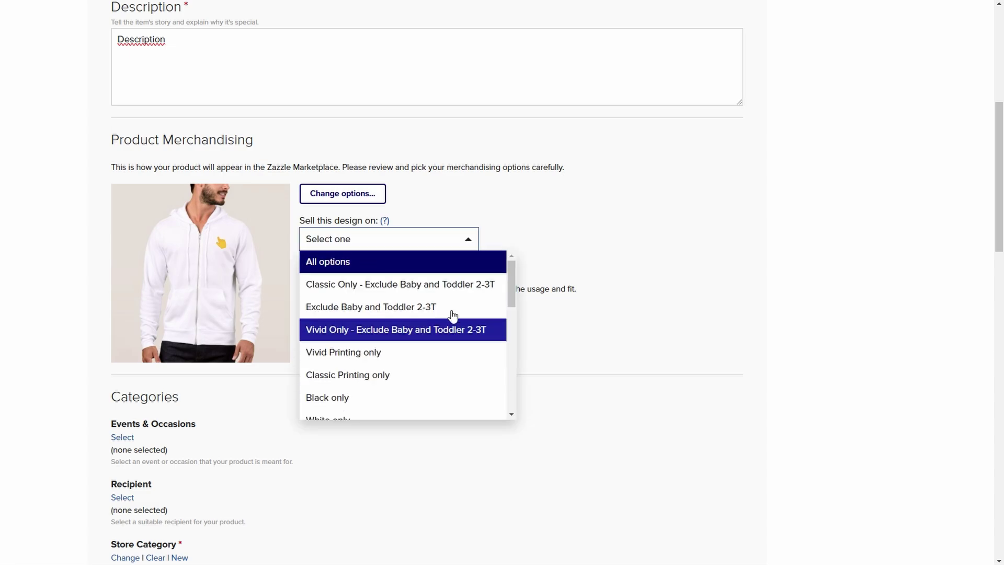
click(487, 261)
scroll(439, 223, down, 4)
scroll(323, 140, down, 3)
Add 'tags' as the listing's single tag.
double_click(118, 299)
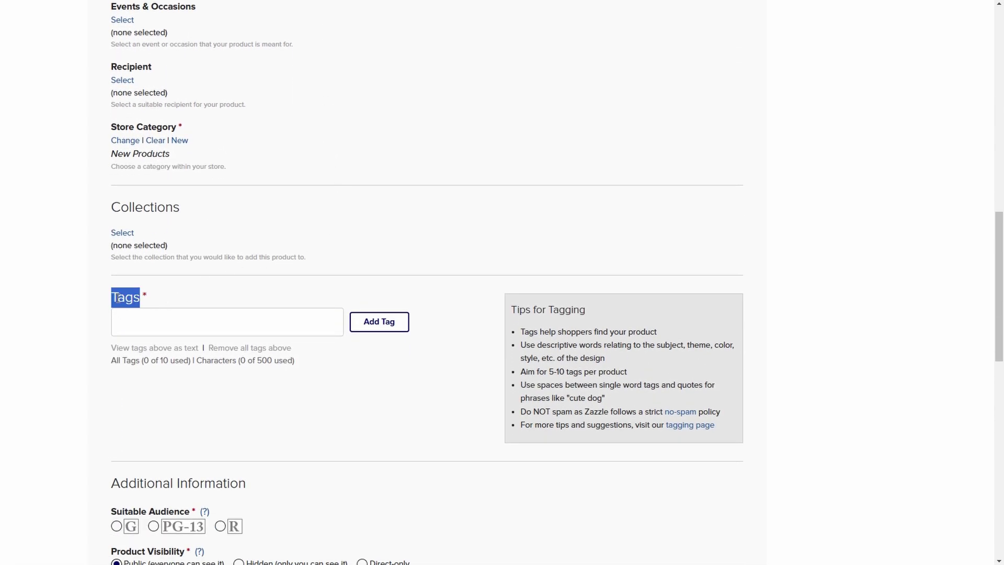
drag(140, 312, 162, 323)
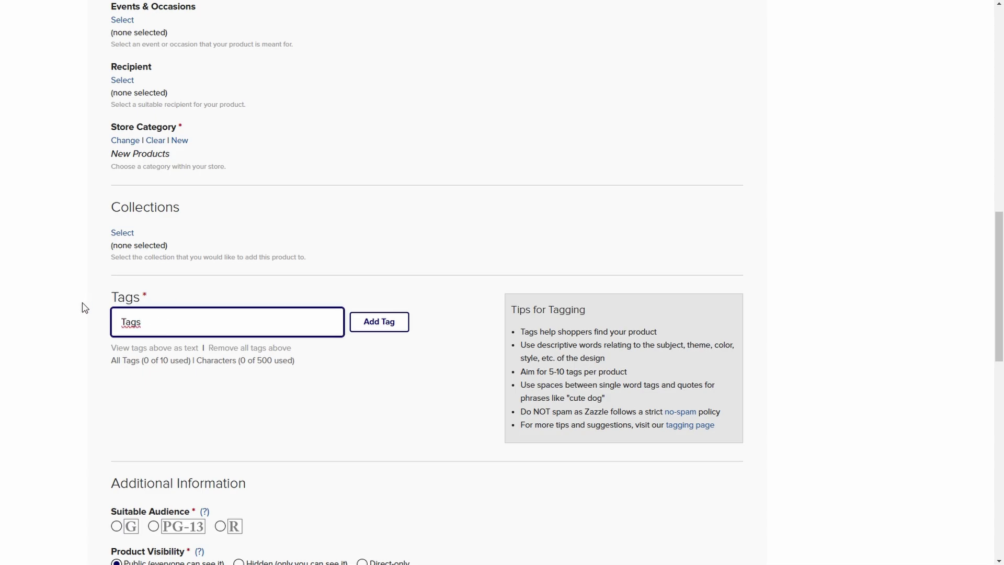
scroll(201, 330, down, 1)
click(379, 262)
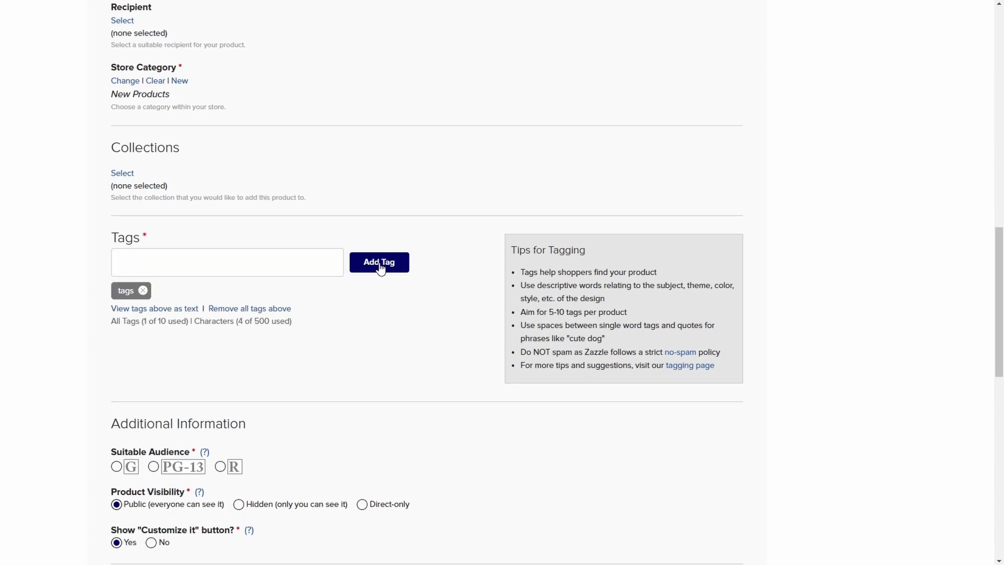
scroll(486, 270, down, 6)
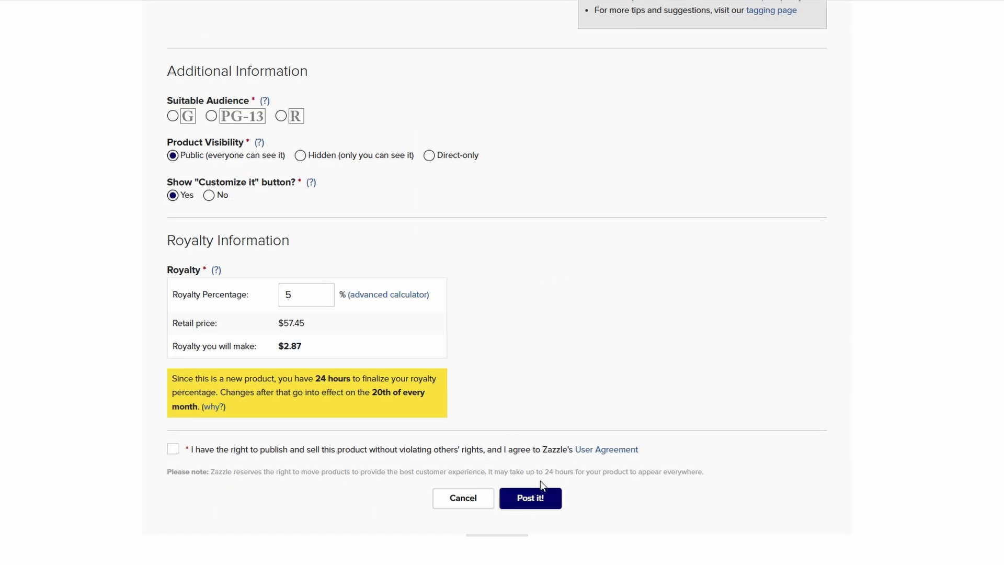
Accept the right-to-publish agreement and browse the BroussArt store's Latest Products Created.
click(171, 450)
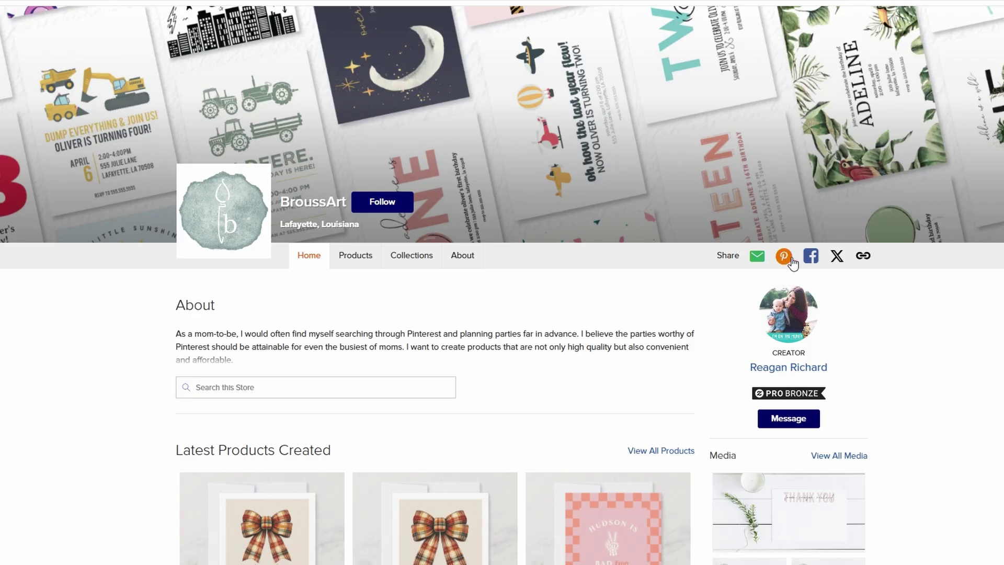
scroll(449, 259, down, 1)
scroll(450, 259, down, 10)
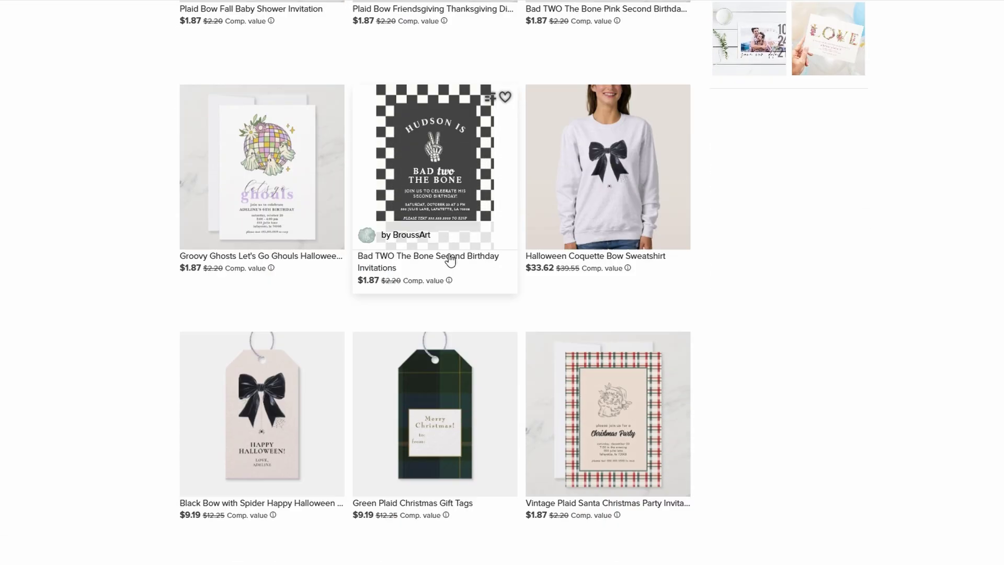
scroll(450, 259, down, 6)
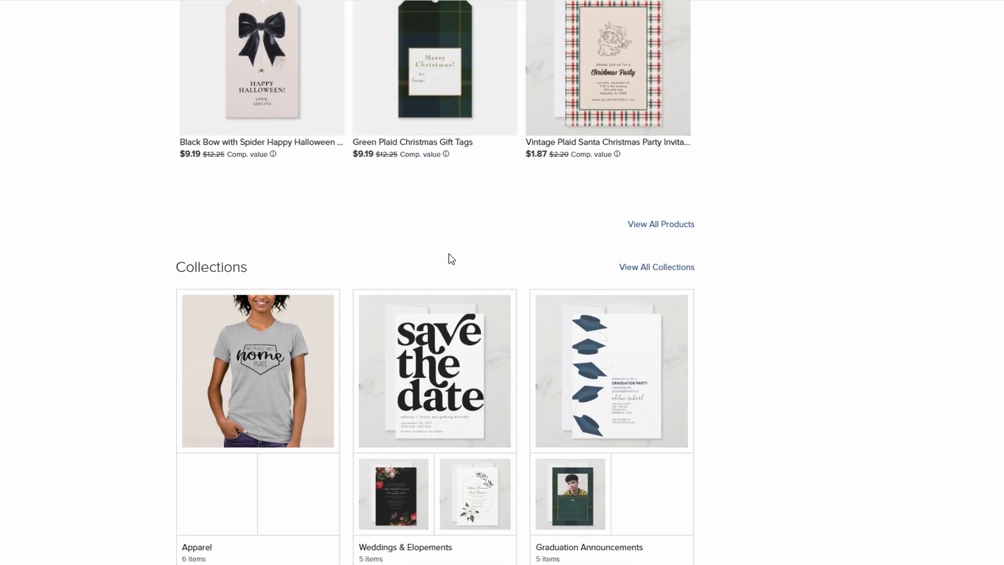
scroll(449, 255, up, 10)
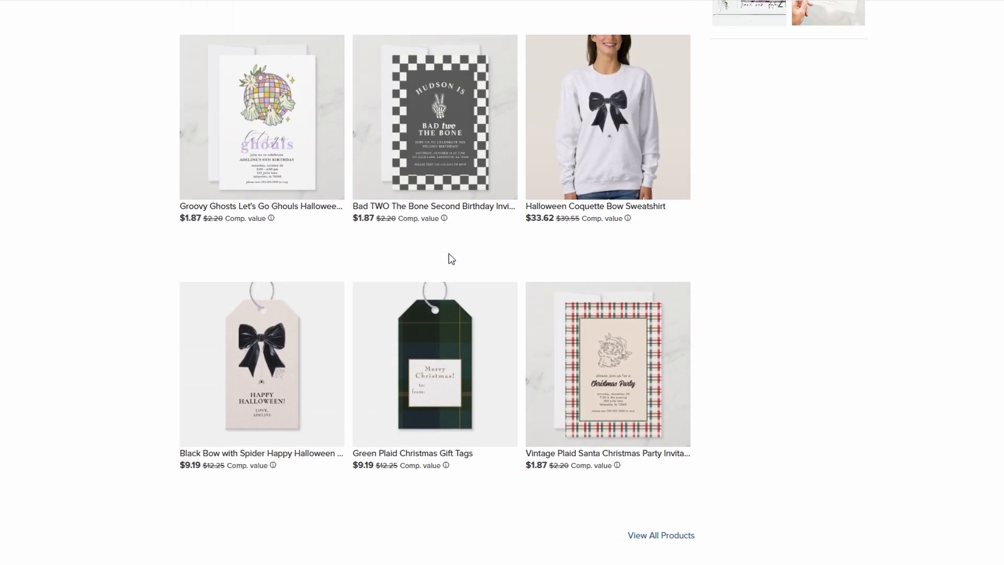
scroll(449, 253, up, 6)
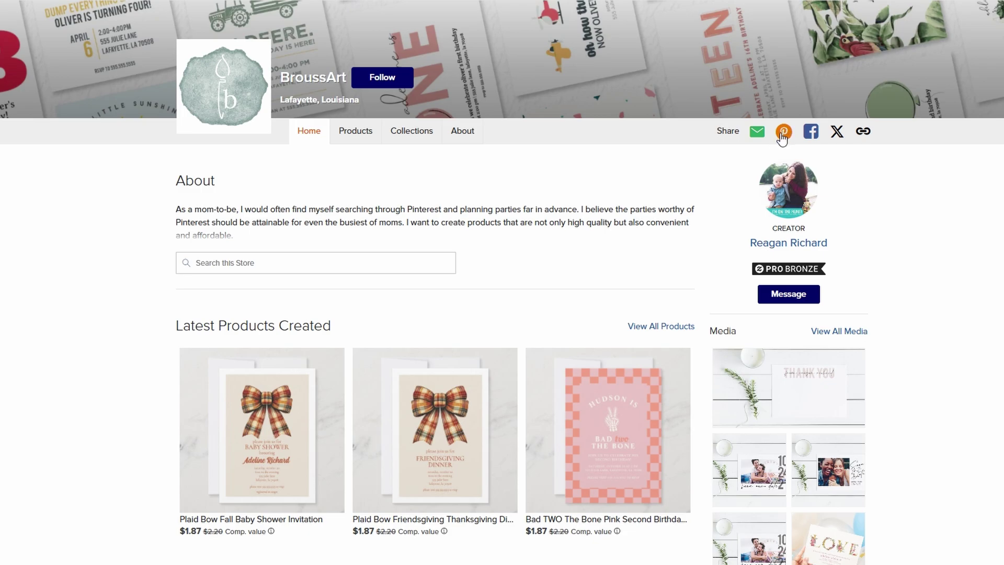
View the BroussArt About tab's story, Meet the Creator and Connect sections, closing the side menu.
click(227, 237)
scroll(280, 231, down, 6)
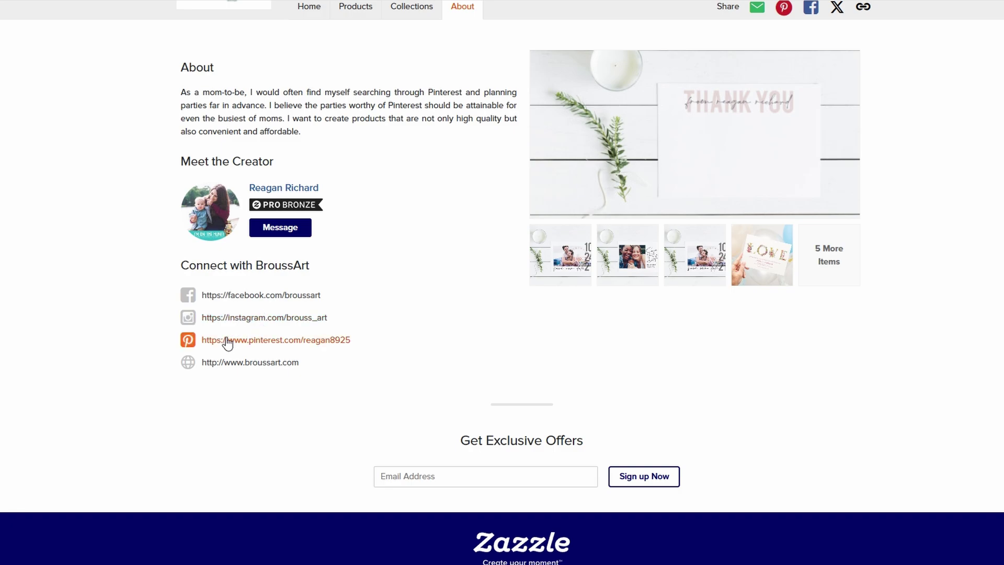
scroll(272, 329, down, 2)
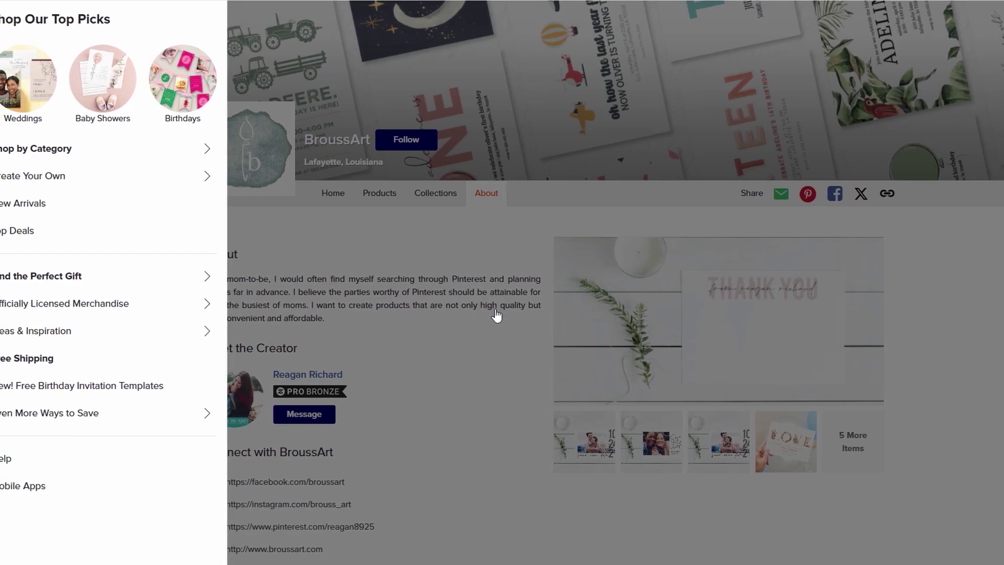
click(418, 374)
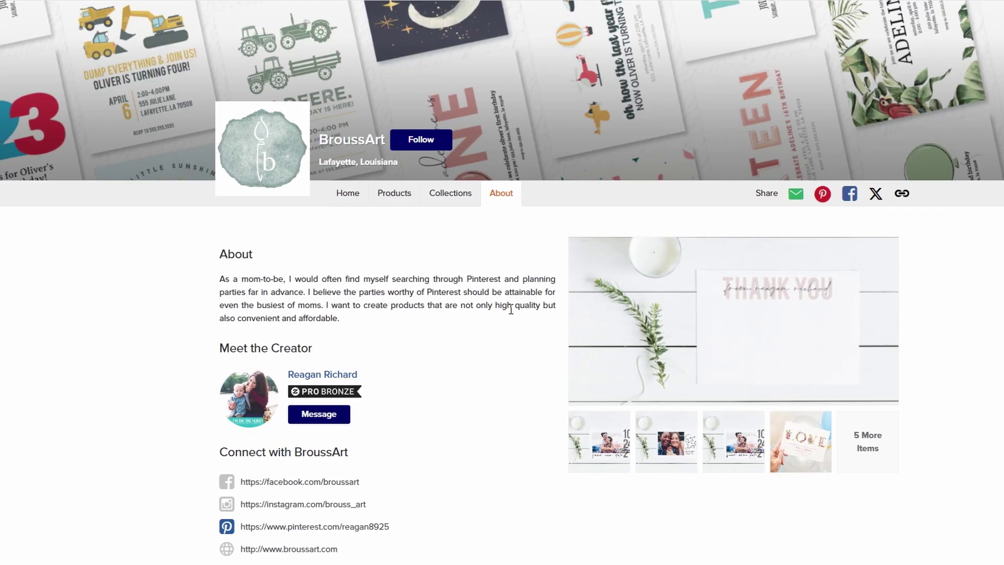
scroll(439, 373, down, 1)
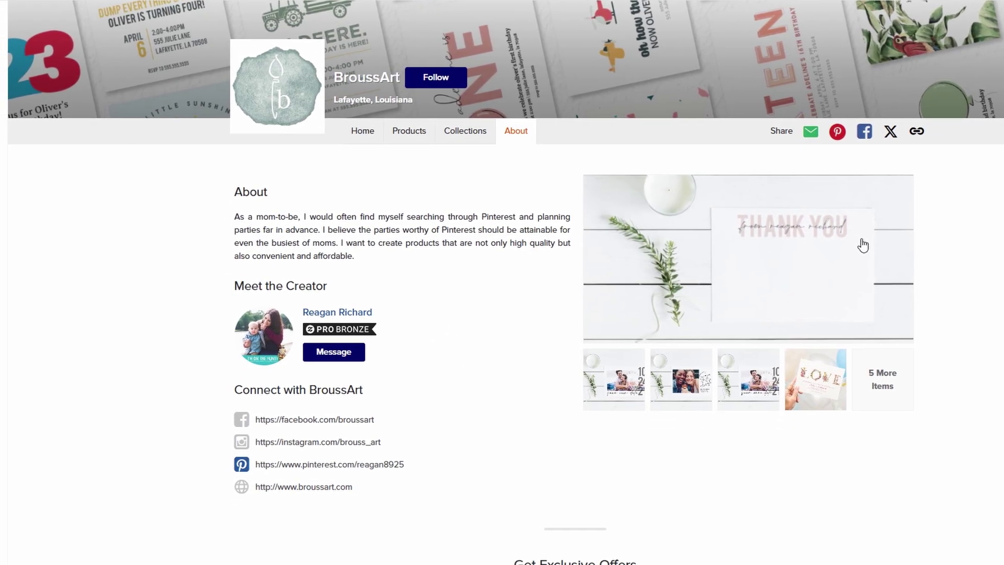